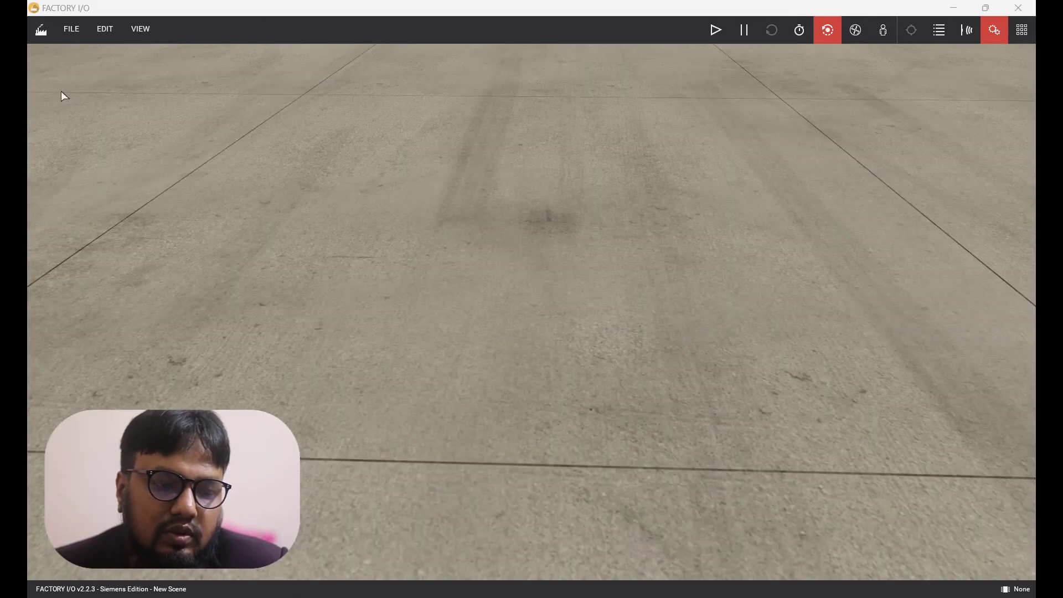
Start a new scene and open the parts palette.
{"action": "left_click", "coordinate": [70, 29]}
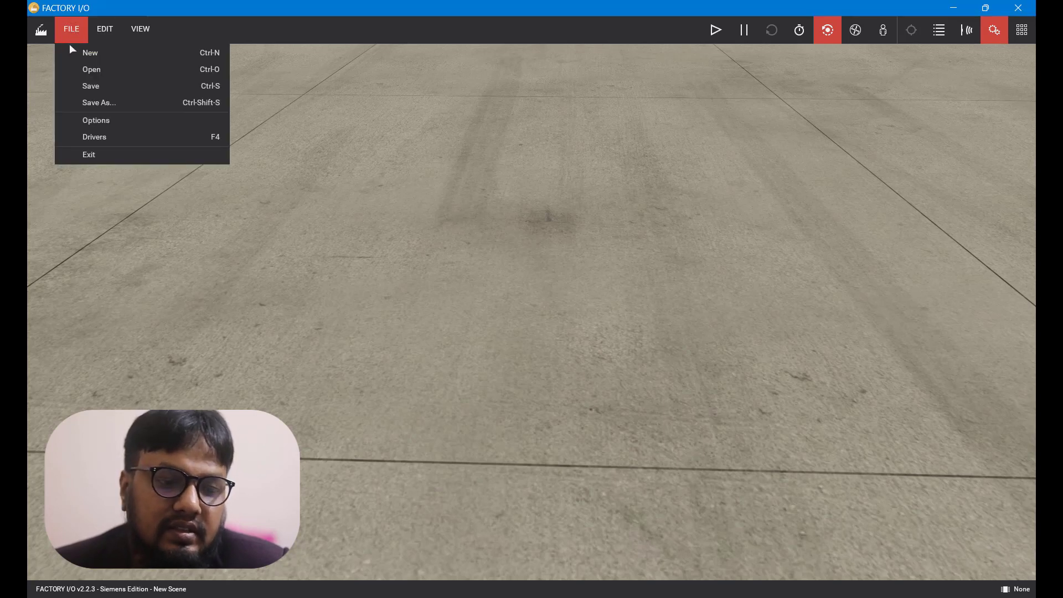
{"action": "left_click", "coordinate": [77, 50]}
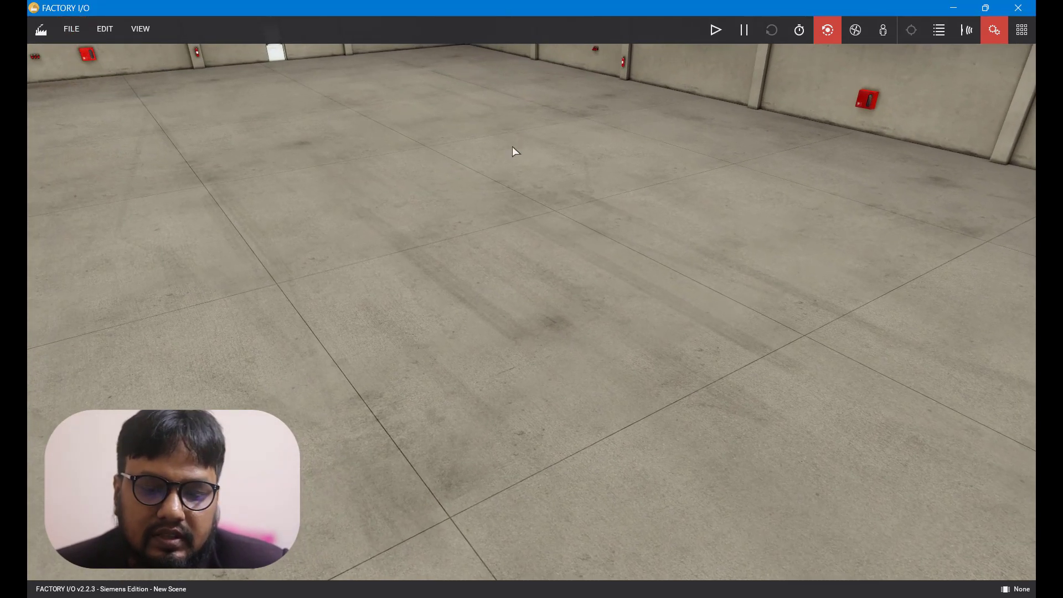
{"action": "left_click", "coordinate": [1025, 34]}
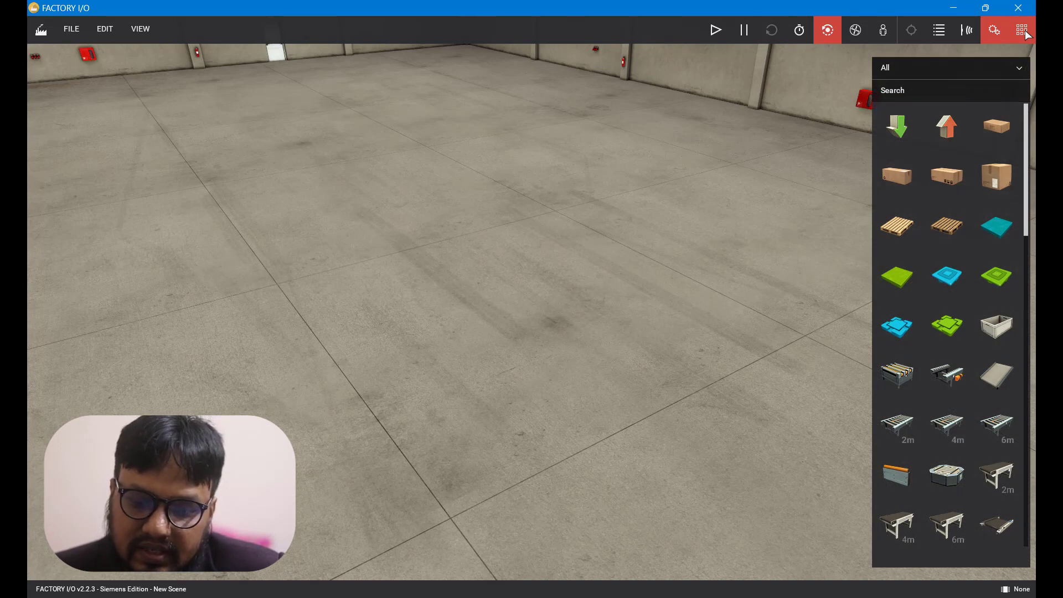
Place a 4 m belt conveyor on the warehouse floor.
{"action": "scroll", "coordinate": [929, 332], "scroll_direction": "down", "scroll_amount": 5}
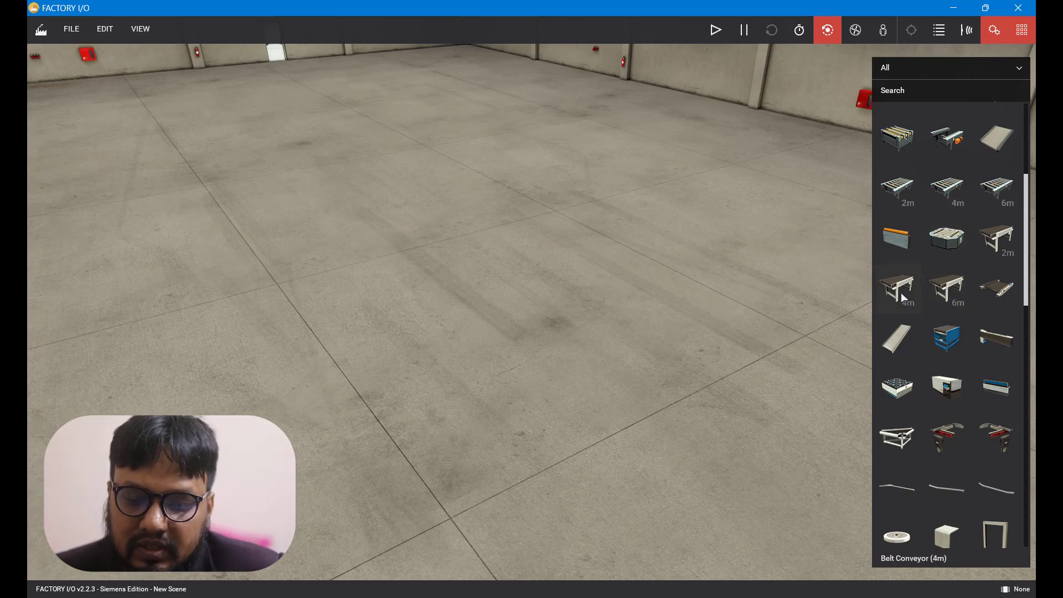
{"action": "left_click_drag", "start_coordinate": [902, 293], "coordinate": [592, 297]}
{"action": "scroll", "coordinate": [561, 299], "scroll_direction": "up", "scroll_amount": 5}
{"action": "scroll", "coordinate": [561, 299], "scroll_direction": "up", "scroll_amount": 4}
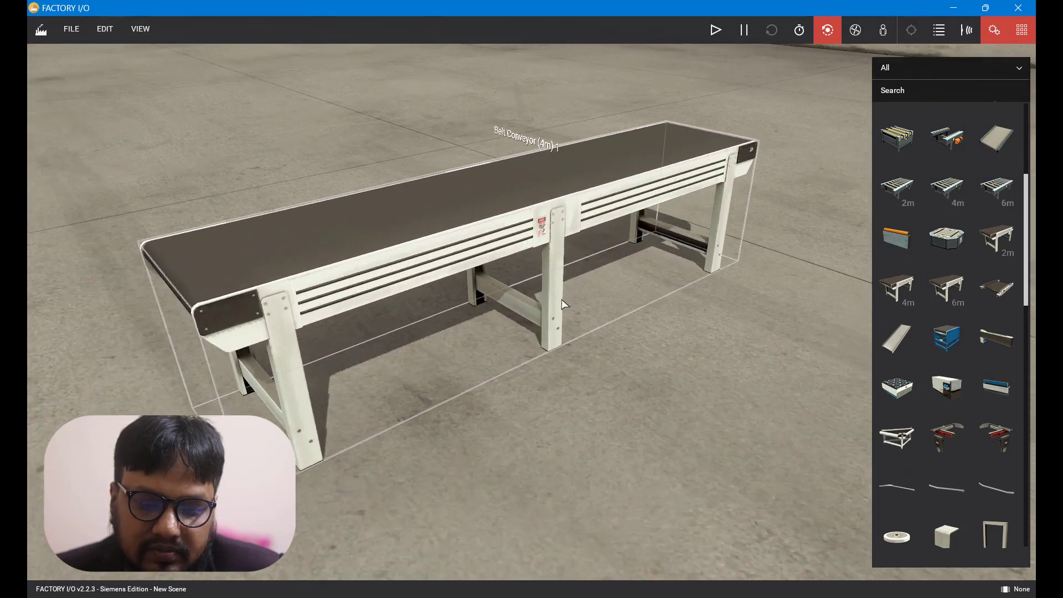
{"action": "right_click_drag", "start_coordinate": [564, 304], "coordinate": [507, 309]}
{"action": "scroll", "coordinate": [505, 301], "scroll_direction": "down", "scroll_amount": 4}
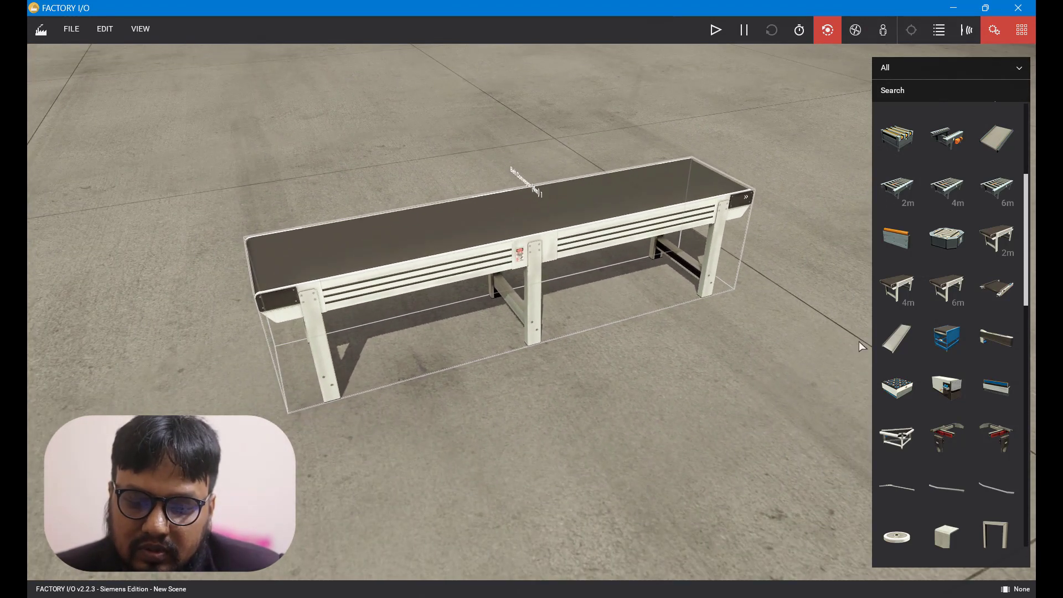
Place a chute conveyor across the middle of the belt conveyor, sloping away from it.
{"action": "left_click_drag", "start_coordinate": [901, 342], "coordinate": [612, 387]}
{"action": "scroll", "coordinate": [360, 183], "scroll_direction": "up", "scroll_amount": 2}
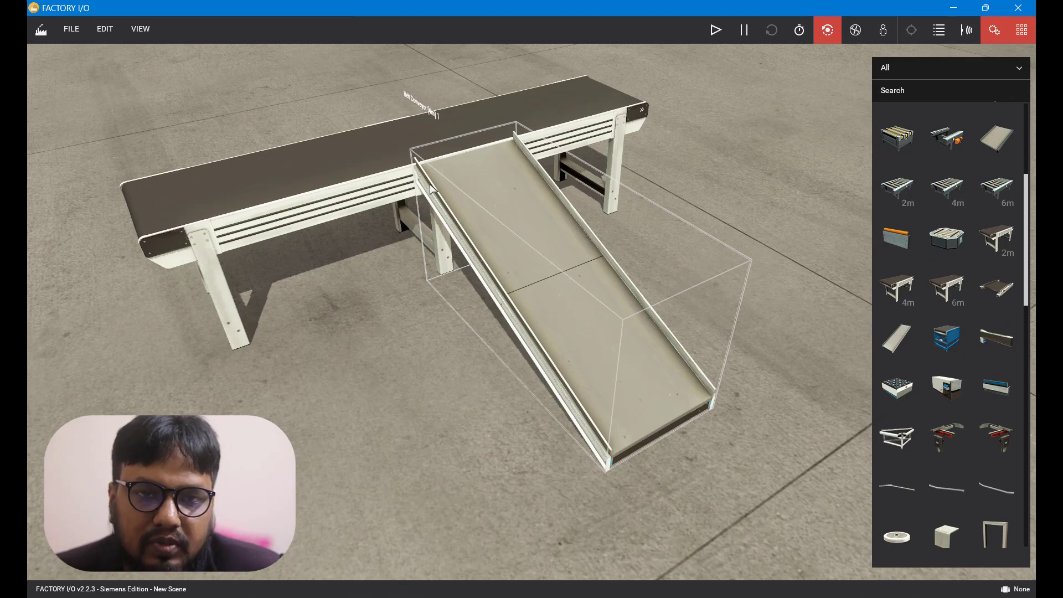
Place an electrical control box at the left end of the belt conveyor.
{"action": "scroll", "coordinate": [965, 230], "scroll_direction": "down", "scroll_amount": 10}
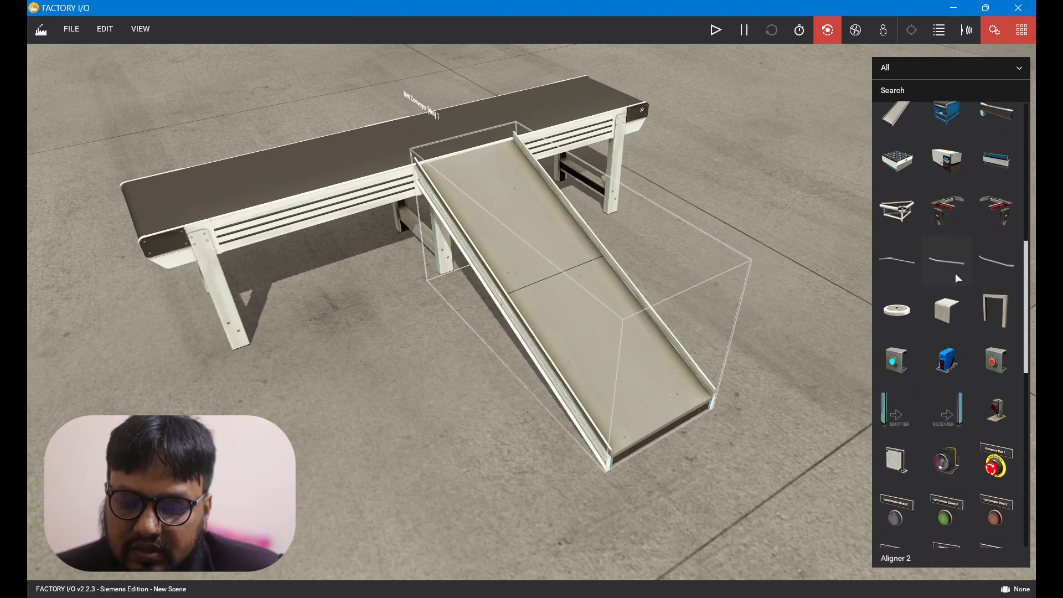
{"action": "left_click_drag", "start_coordinate": [948, 337], "coordinate": [225, 375]}
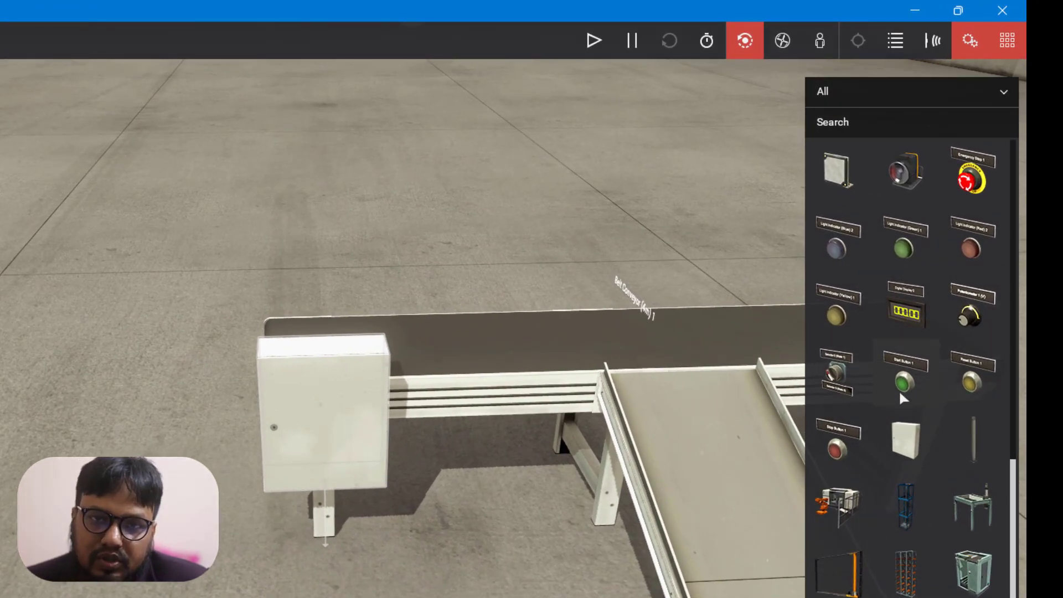
Mount a start button on the front of the control box.
{"action": "left_click_drag", "start_coordinate": [904, 383], "coordinate": [305, 429]}
{"action": "scroll", "coordinate": [305, 429], "scroll_direction": "up", "scroll_amount": 10}
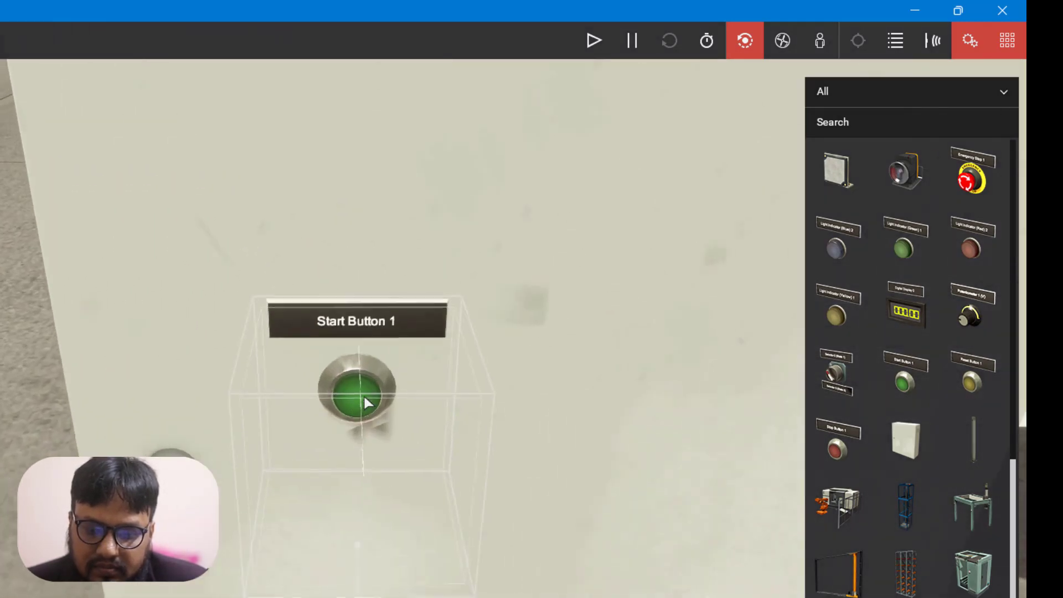
{"action": "scroll", "coordinate": [363, 394], "scroll_direction": "down", "scroll_amount": 3}
{"action": "middle_click_drag", "start_coordinate": [430, 386], "coordinate": [301, 393]}
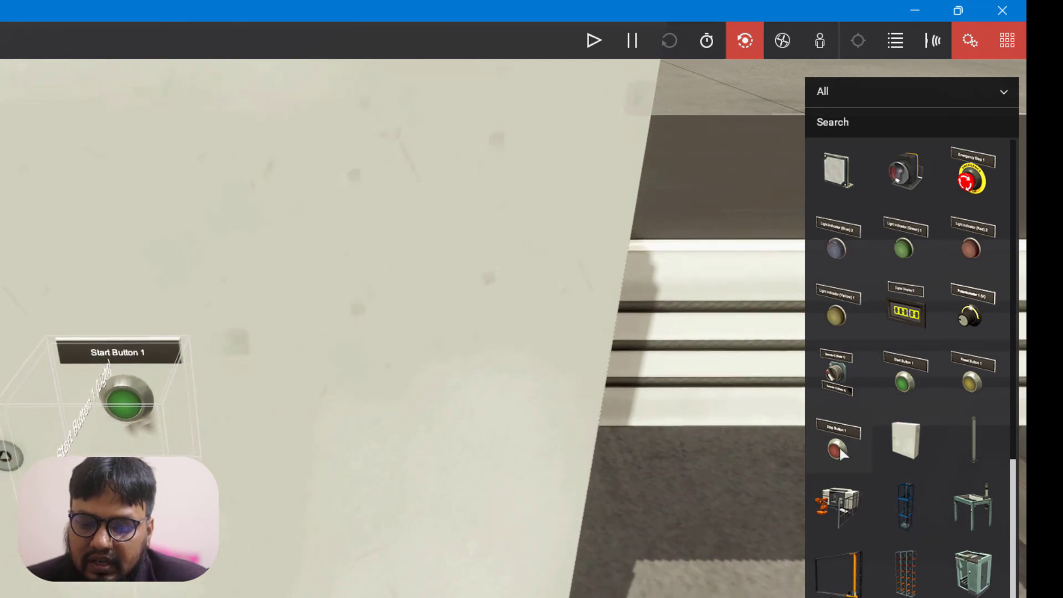
Mount a stop button on the control box beside the start button.
{"action": "left_click_drag", "start_coordinate": [839, 446], "coordinate": [408, 408]}
{"action": "middle_click_drag", "start_coordinate": [408, 408], "coordinate": [385, 403]}
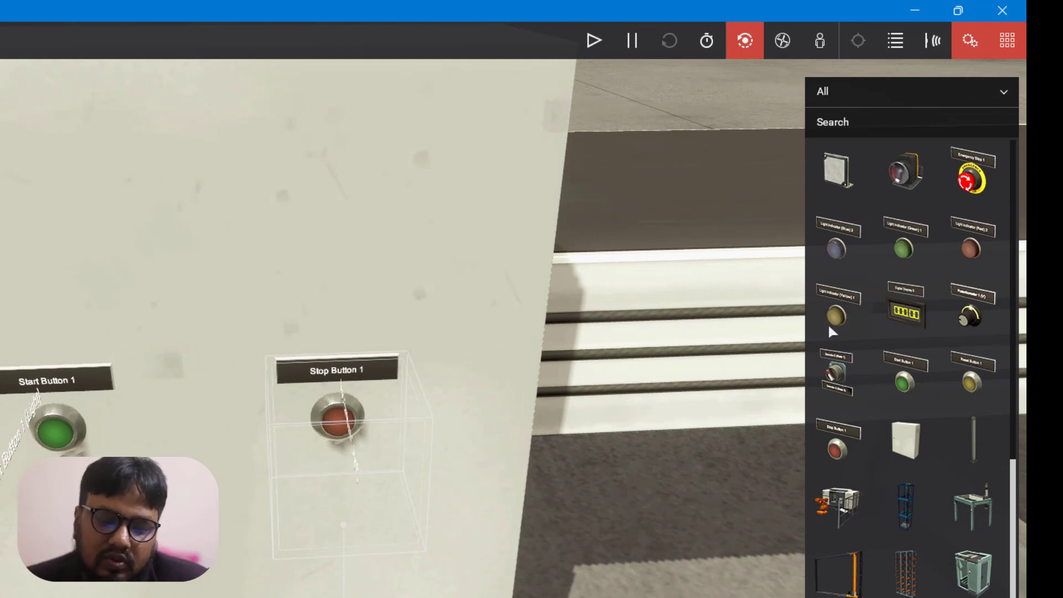
{"action": "scroll", "coordinate": [270, 344], "scroll_direction": "down", "scroll_amount": 3}
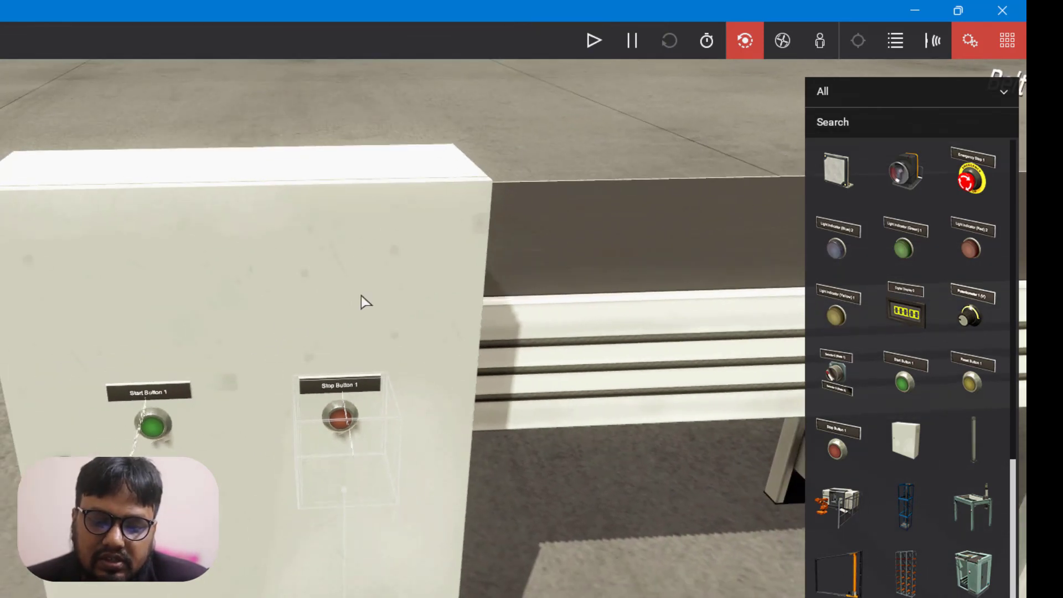
Add a green light indicator to the control box above the start button.
{"action": "left_click_drag", "start_coordinate": [902, 255], "coordinate": [56, 429]}
{"action": "left_click_drag", "start_coordinate": [192, 288], "coordinate": [146, 255]}
{"action": "right_click_drag", "start_coordinate": [147, 255], "coordinate": [191, 288]}
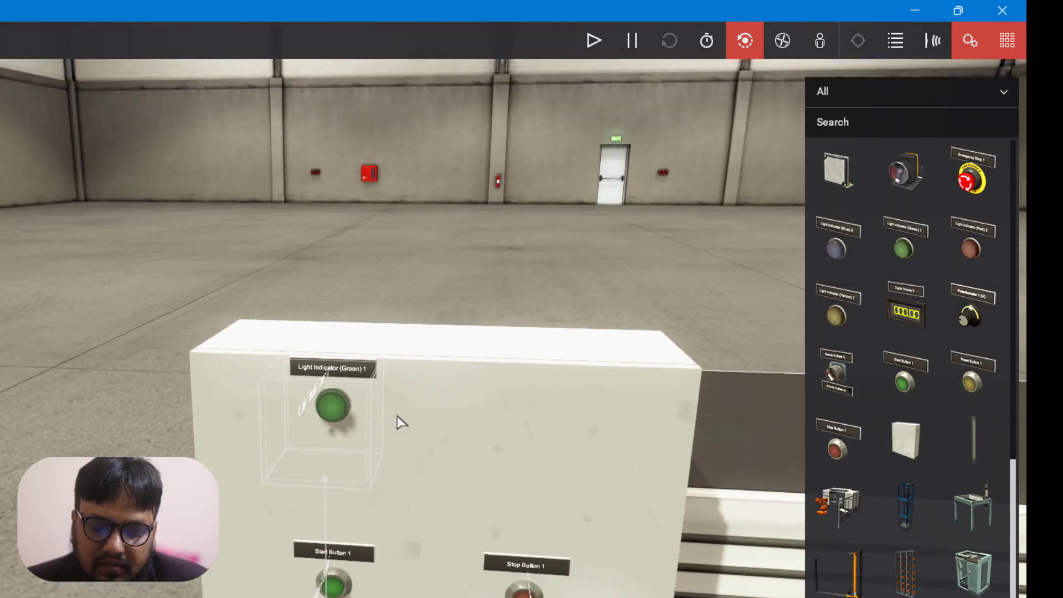
{"action": "left_click_drag", "start_coordinate": [330, 400], "coordinate": [333, 470]}
{"action": "right_click_drag", "start_coordinate": [333, 471], "coordinate": [354, 444]}
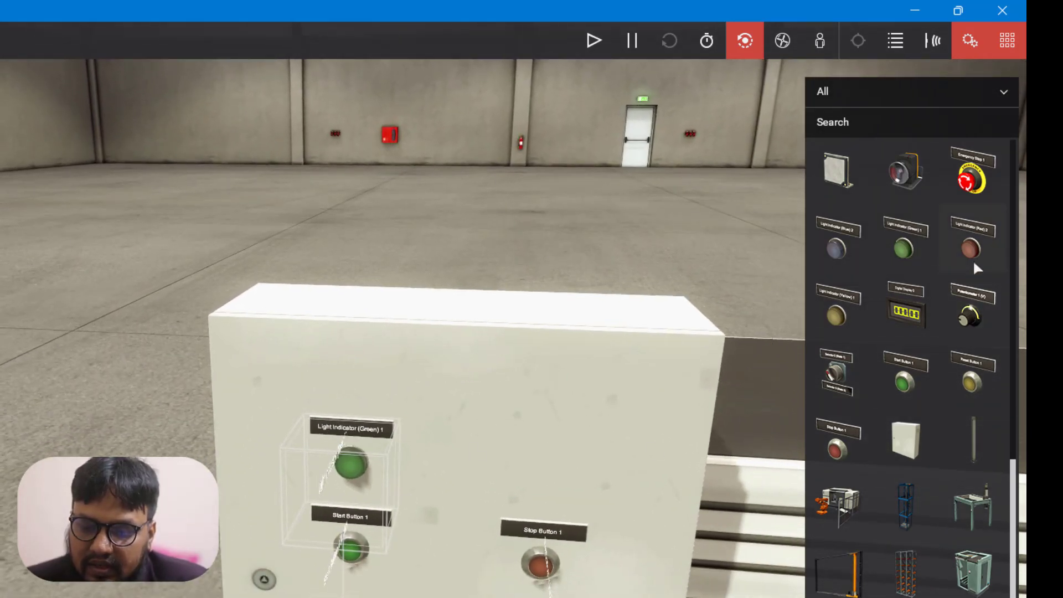
Add a red light indicator to the control box above the stop button.
{"action": "left_click_drag", "start_coordinate": [971, 248], "coordinate": [533, 502]}
{"action": "right_click_drag", "start_coordinate": [533, 502], "coordinate": [357, 423]}
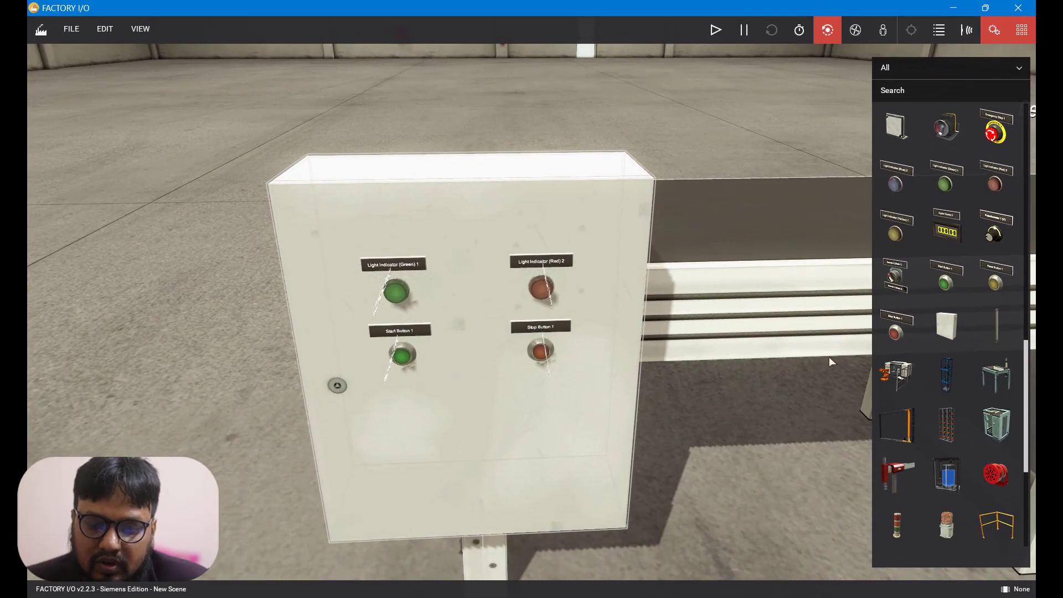
{"action": "scroll", "coordinate": [701, 272], "scroll_direction": "down", "scroll_amount": 6}
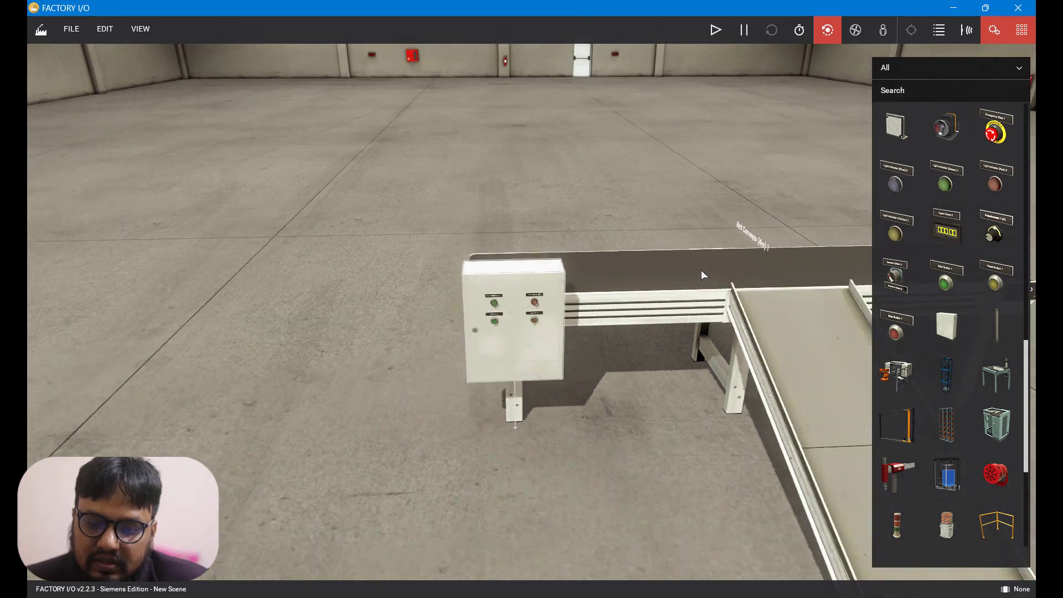
Place a pusher behind the belt conveyor, opposite the chute.
{"action": "scroll", "coordinate": [680, 335], "scroll_direction": "up", "scroll_amount": 2}
{"action": "scroll", "coordinate": [671, 390], "scroll_direction": "up", "scroll_amount": 3}
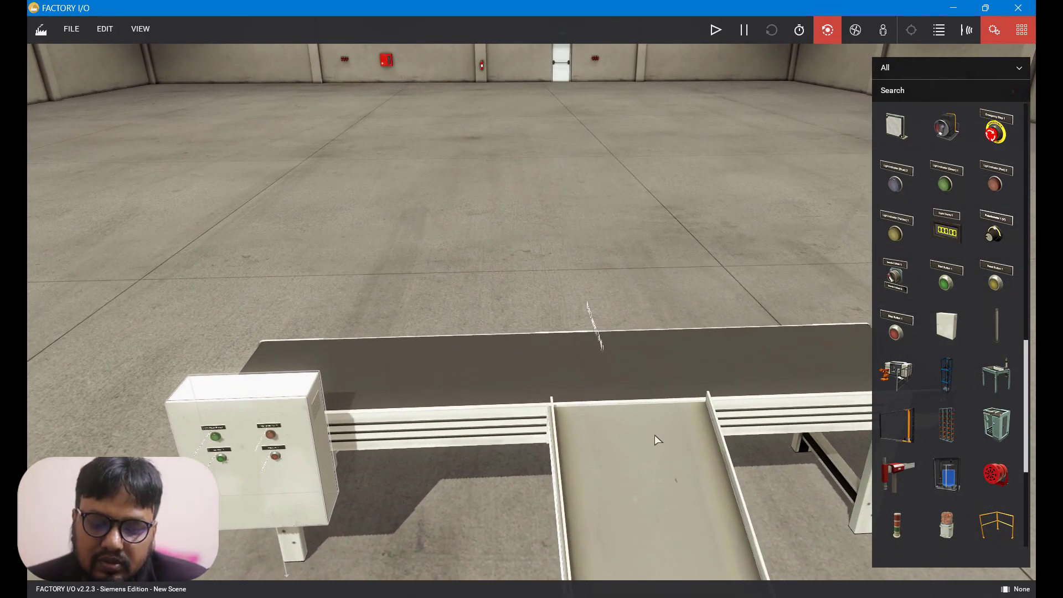
{"action": "scroll", "coordinate": [935, 282], "scroll_direction": "up", "scroll_amount": 6}
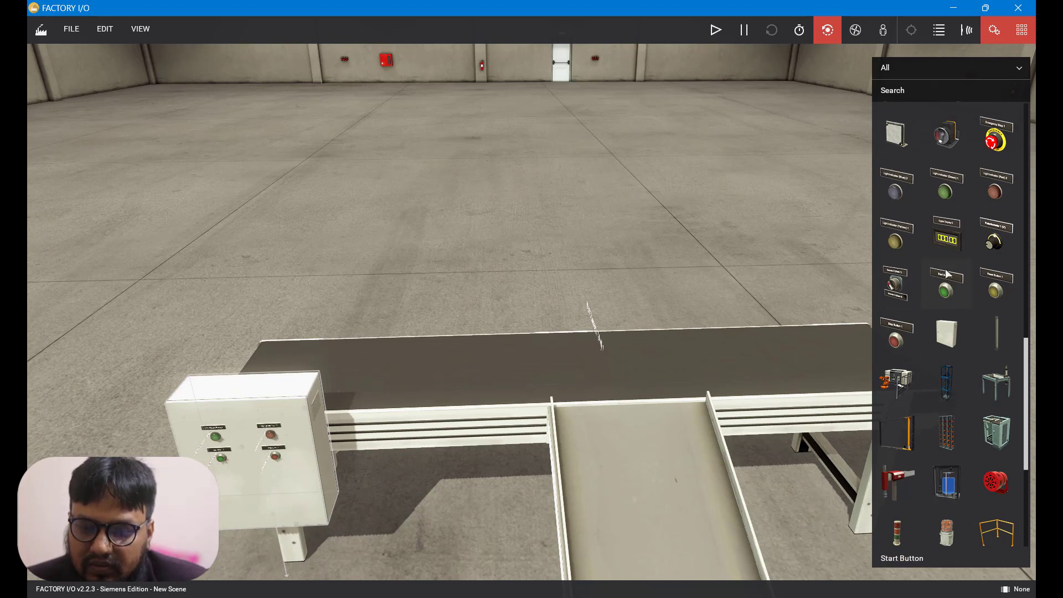
{"action": "scroll", "coordinate": [948, 273], "scroll_direction": "up", "scroll_amount": 1}
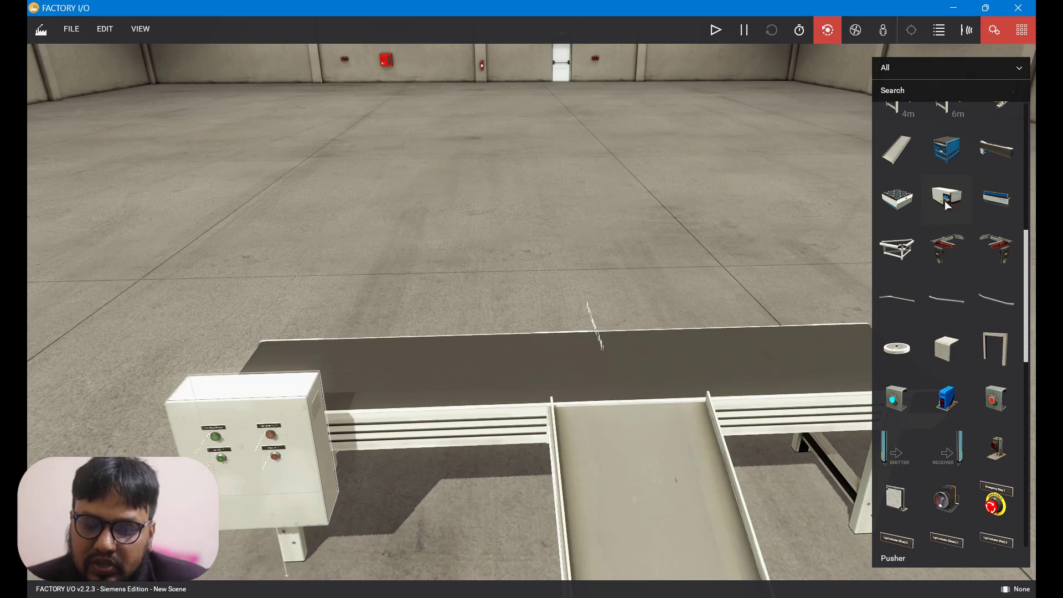
{"action": "left_click_drag", "start_coordinate": [947, 205], "coordinate": [588, 299]}
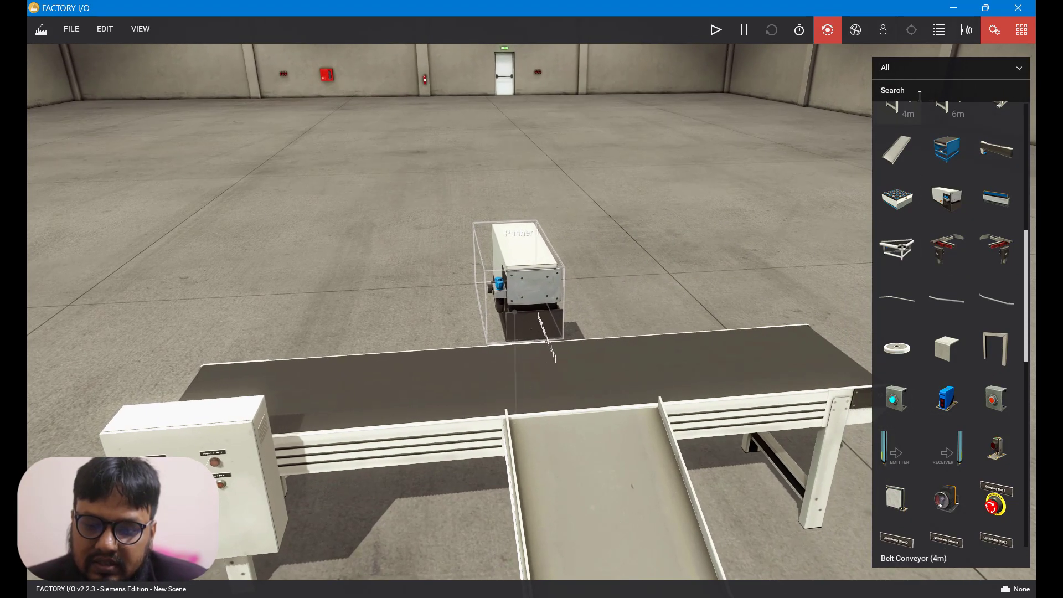
Search the palette for push, then clear the search.
{"action": "left_click", "coordinate": [915, 92]}
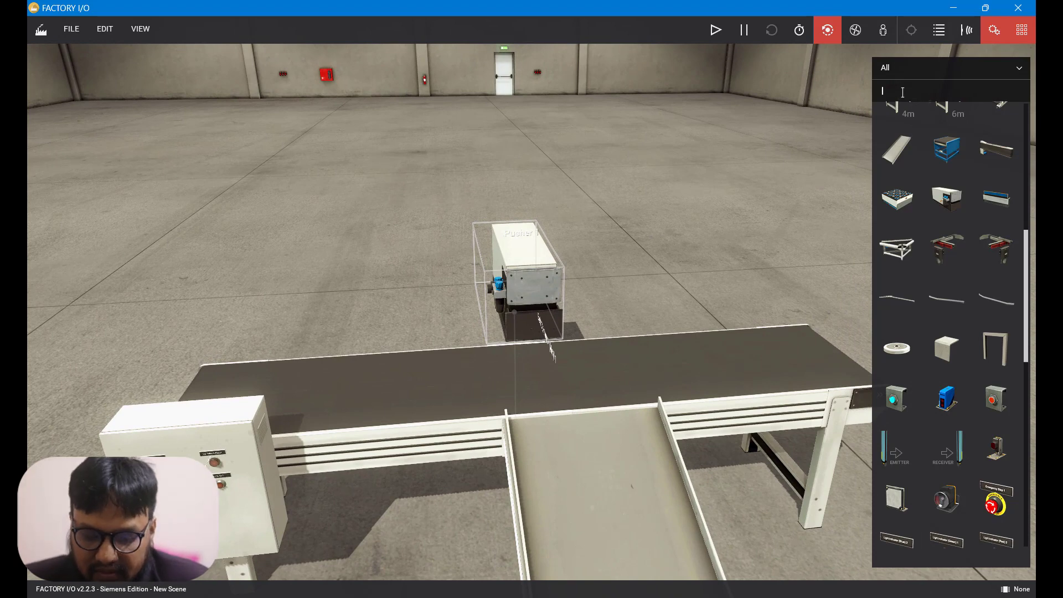
{"action": "type", "text": "push"}
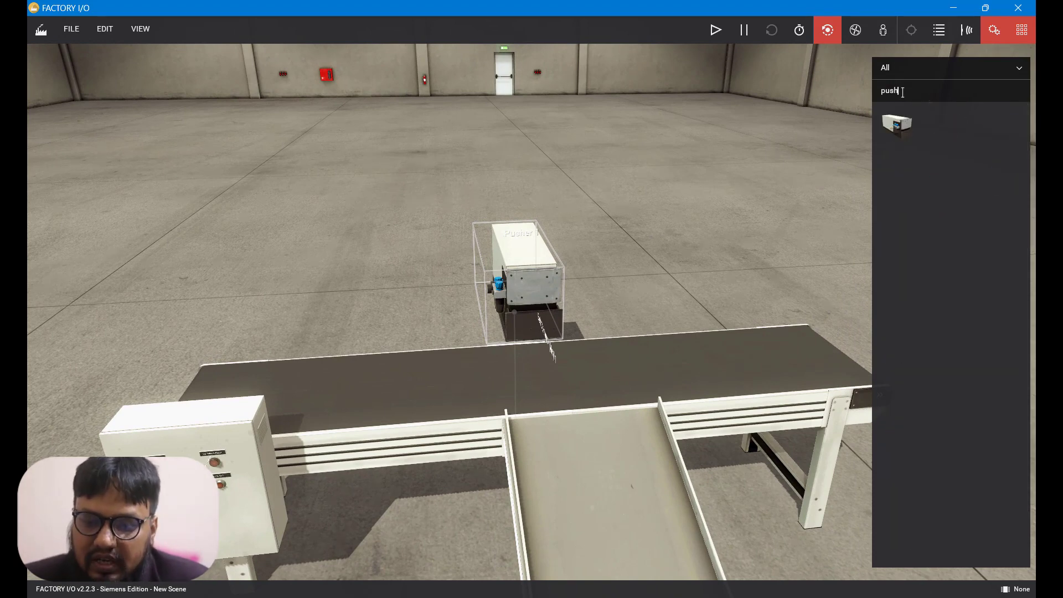
{"action": "key", "text": "BackSpace"}
{"action": "key", "text": "BackSpace"}
{"action": "key", "text": "BackSpace"}
{"action": "key", "text": "BackSpace"}
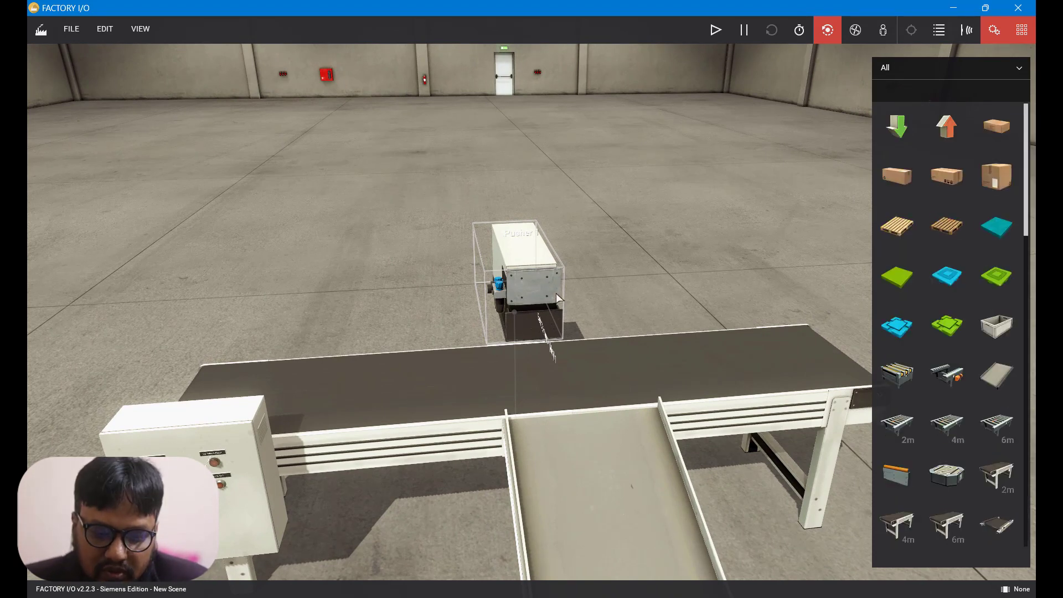
Move the pusher up against the back edge of the belt conveyor, lined up with the chute.
{"action": "left_click", "coordinate": [578, 366]}
{"action": "scroll", "coordinate": [553, 337], "scroll_direction": "up", "scroll_amount": 5}
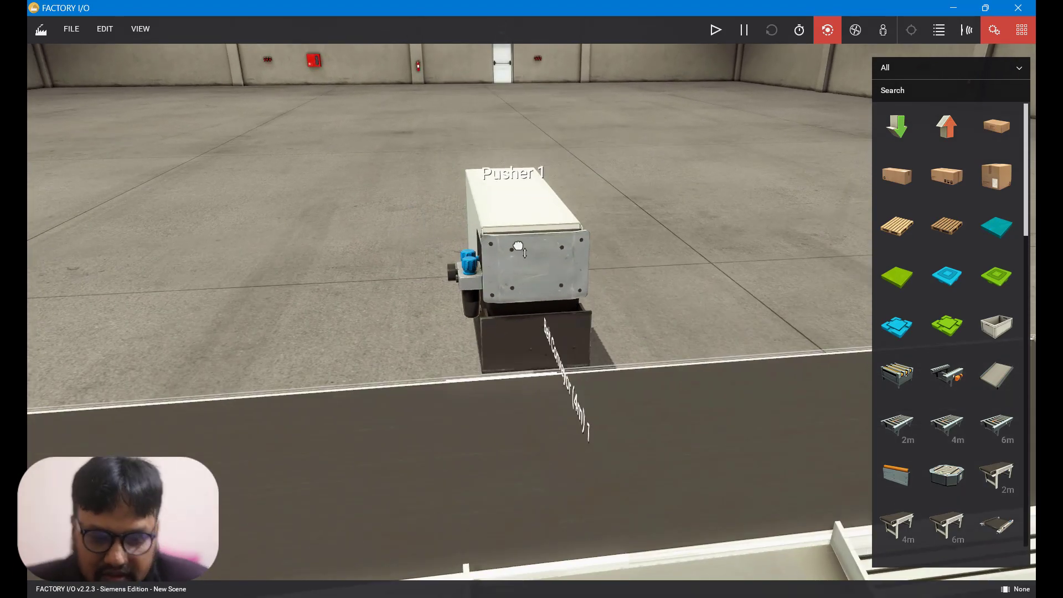
{"action": "left_click_drag", "start_coordinate": [519, 247], "coordinate": [570, 319]}
{"action": "double_click", "coordinate": [513, 323]}
{"action": "scroll", "coordinate": [551, 407], "scroll_direction": "down", "scroll_amount": 3}
{"action": "right_click_drag", "start_coordinate": [595, 423], "coordinate": [625, 433]}
{"action": "scroll", "coordinate": [626, 432], "scroll_direction": "down", "scroll_amount": 5}
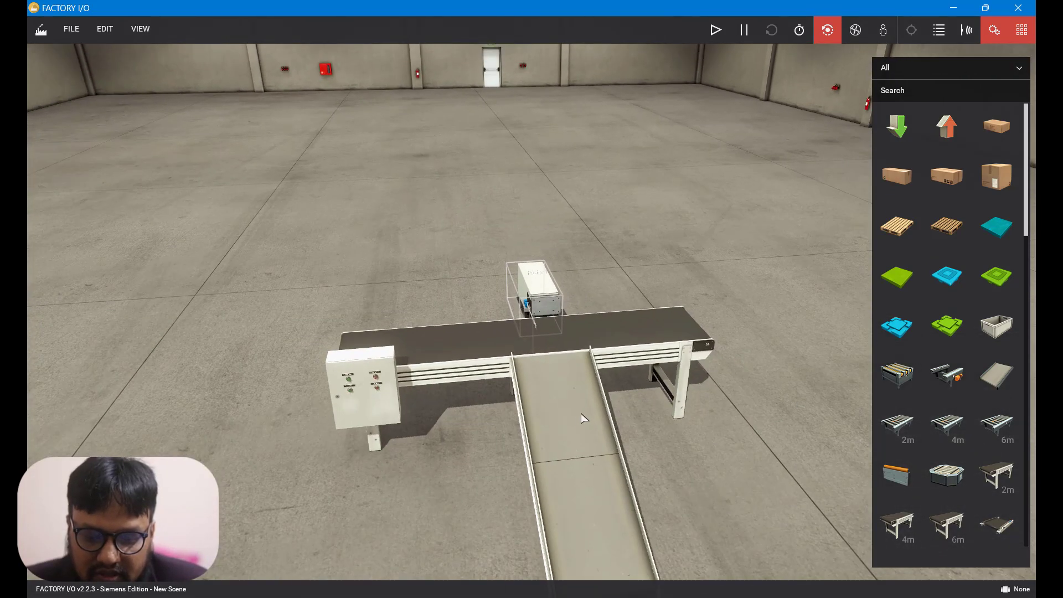
{"action": "right_click_drag", "start_coordinate": [554, 506], "coordinate": [536, 415]}
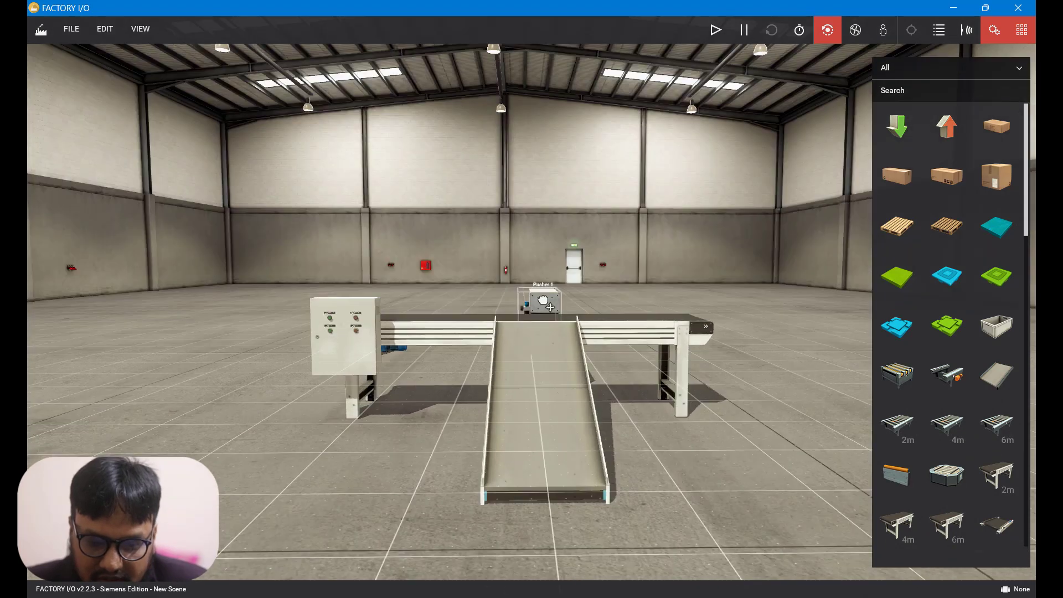
{"action": "double_click", "coordinate": [545, 303]}
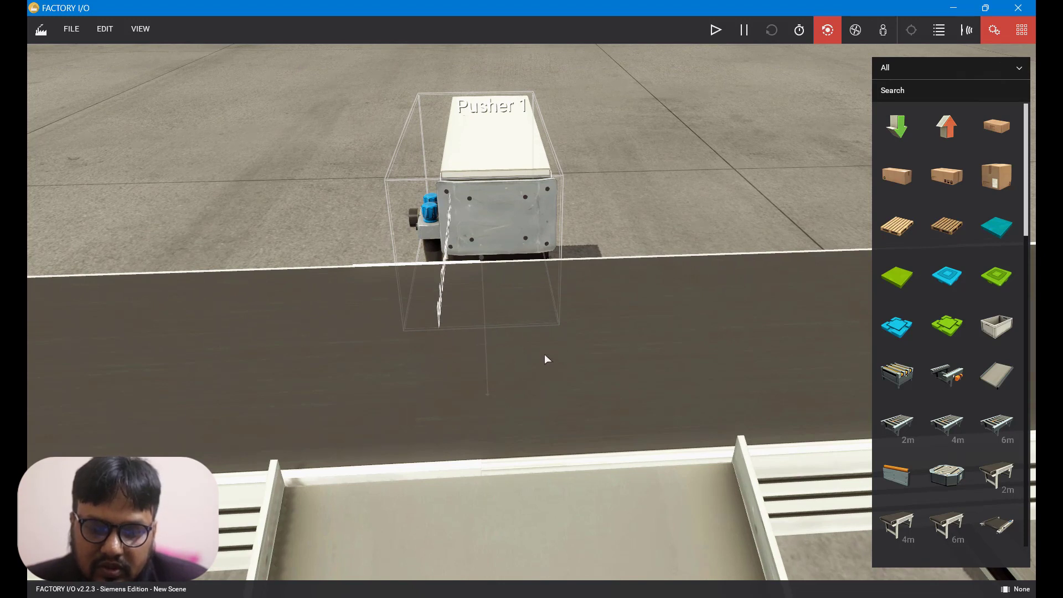
Place a blue sensor on the pusher with its beam pointing across the belt conveyor.
{"action": "scroll", "coordinate": [915, 370], "scroll_direction": "down", "scroll_amount": 8}
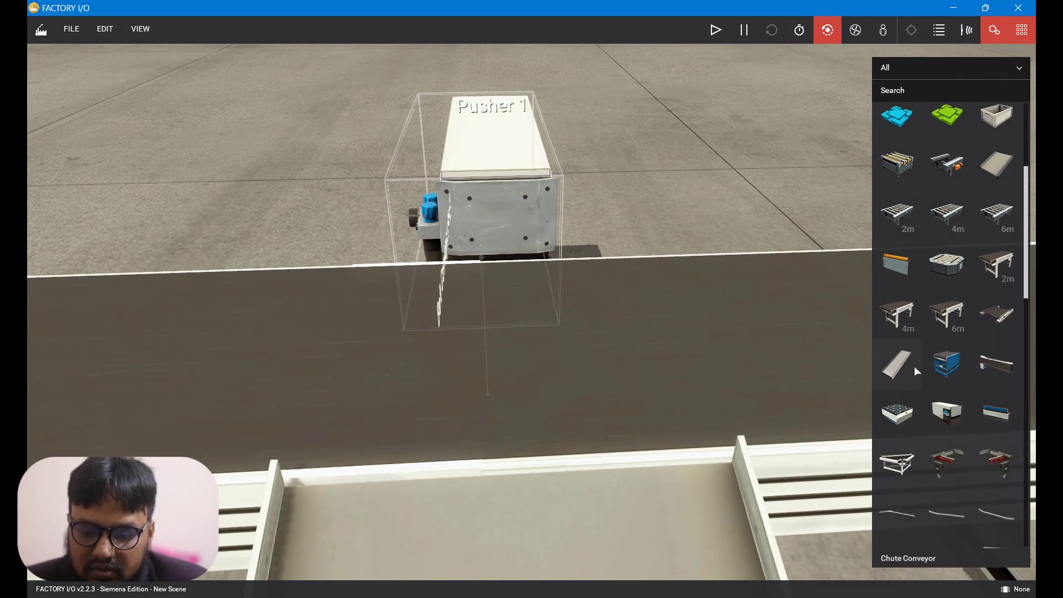
{"action": "scroll", "coordinate": [915, 367], "scroll_direction": "down", "scroll_amount": 4}
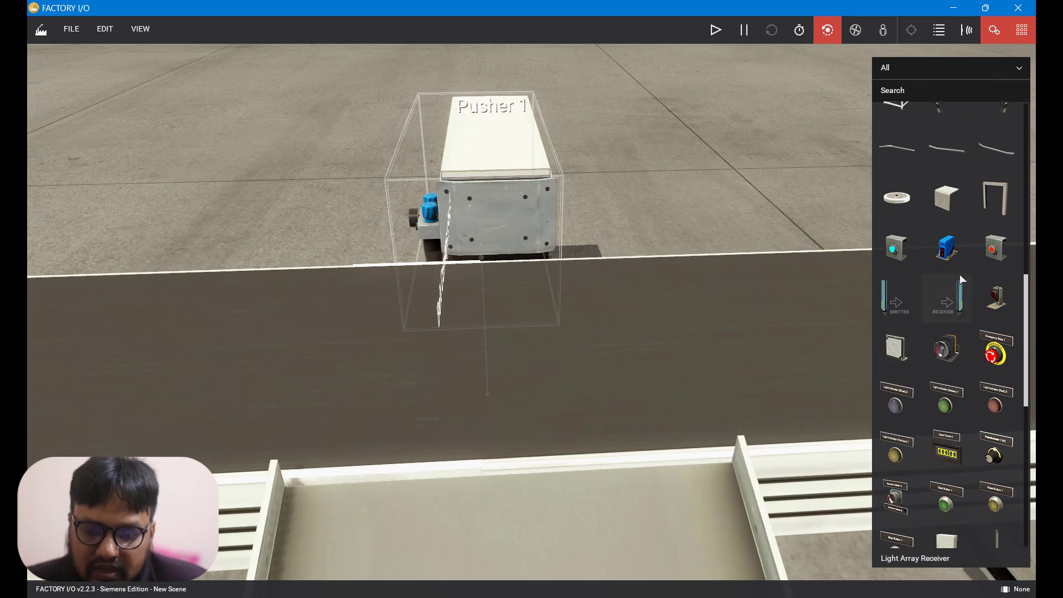
{"action": "left_click_drag", "start_coordinate": [952, 255], "coordinate": [512, 148]}
{"action": "left_click_drag", "start_coordinate": [525, 311], "coordinate": [547, 312]}
{"action": "right_click_drag", "start_coordinate": [568, 520], "coordinate": [549, 481]}
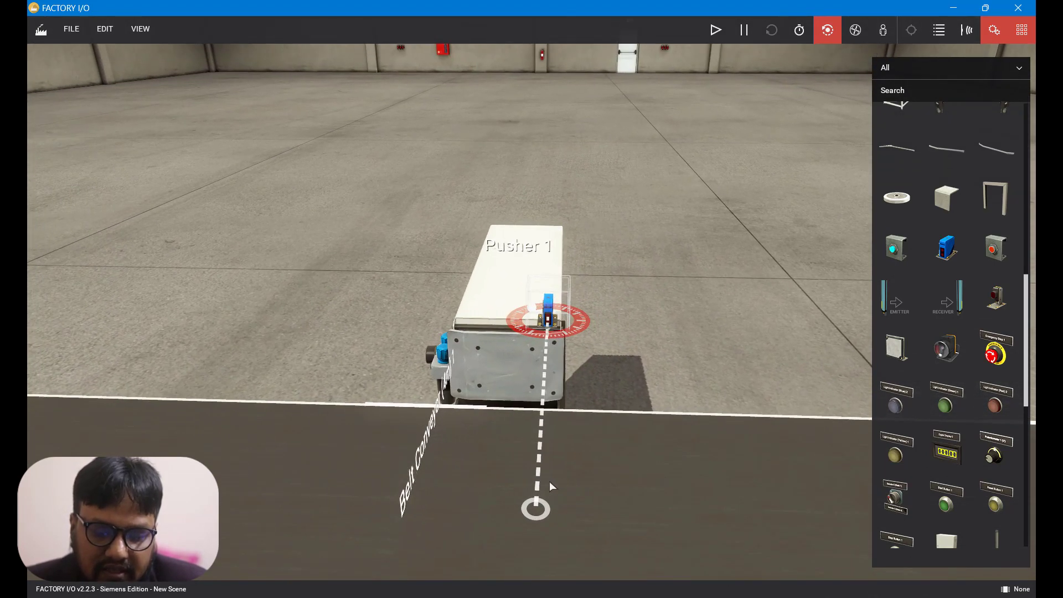
Extend the sensor's beam so it reaches the front edge of the belt conveyor.
{"action": "scroll", "coordinate": [616, 463], "scroll_direction": "down", "scroll_amount": 5}
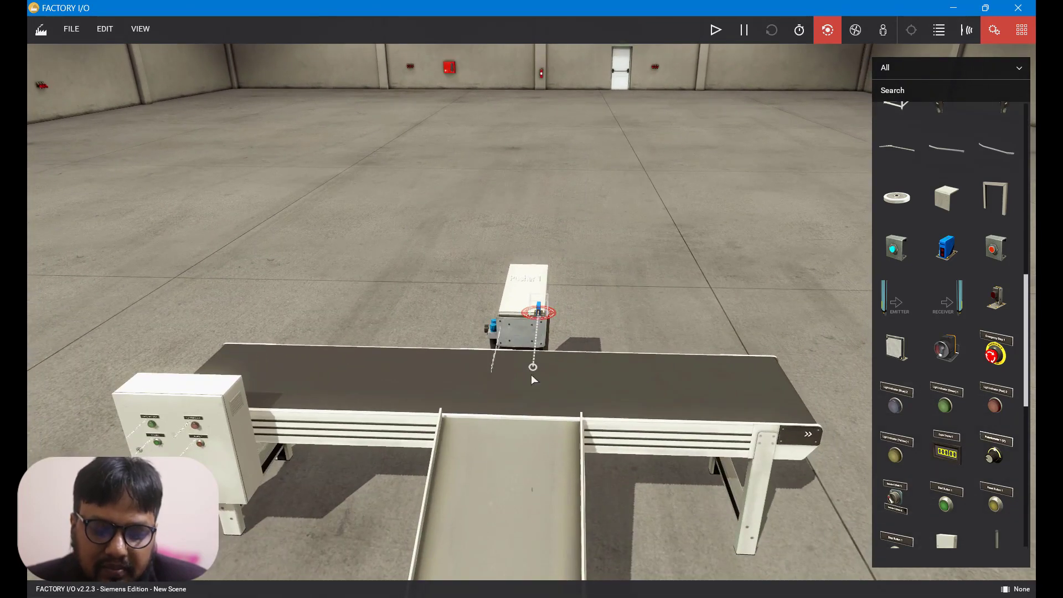
{"action": "left_click_drag", "start_coordinate": [531, 368], "coordinate": [526, 403]}
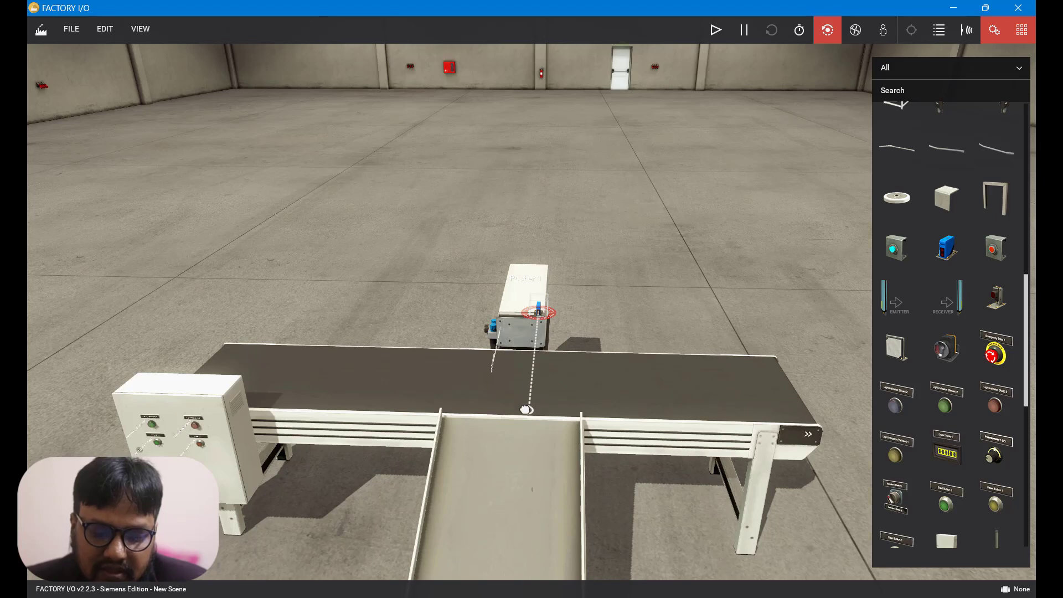
{"action": "right_click_drag", "start_coordinate": [529, 400], "coordinate": [552, 308]}
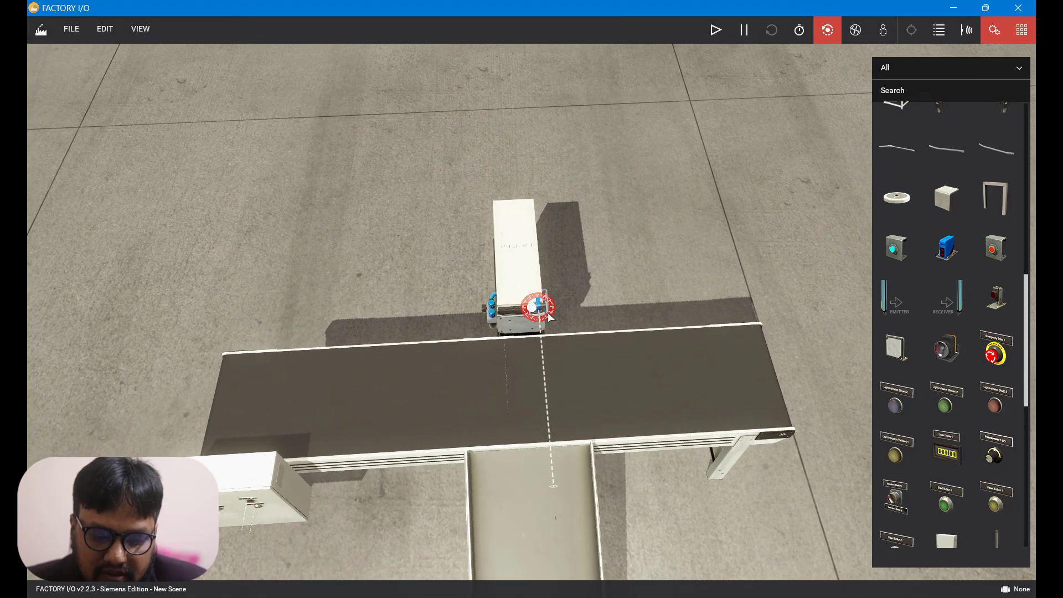
{"action": "left_click_drag", "start_coordinate": [554, 453], "coordinate": [556, 438]}
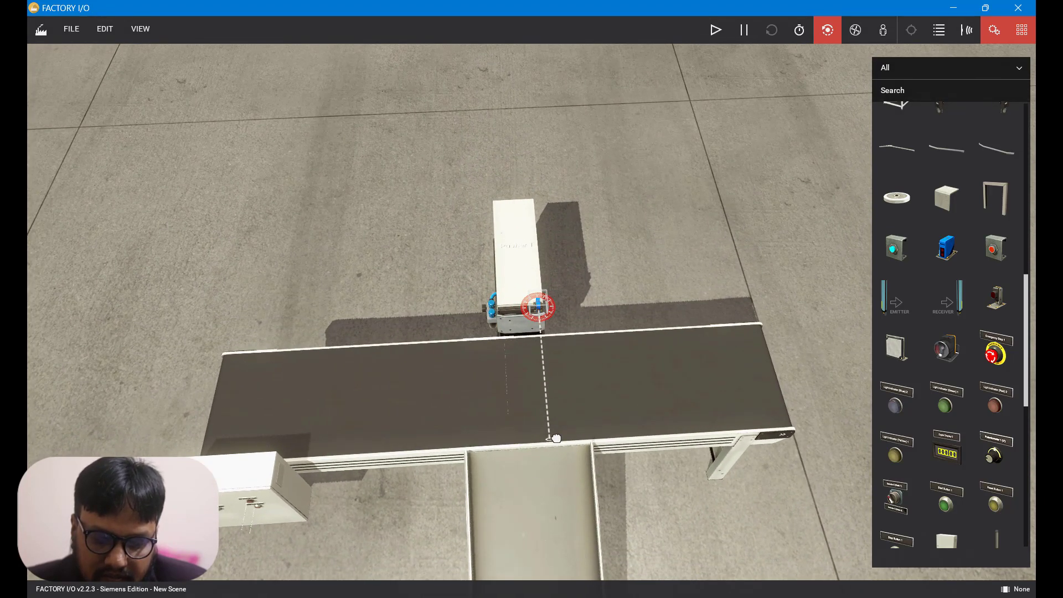
Add an emitter at the control-box end of the belt conveyor.
{"action": "right_click_drag", "start_coordinate": [556, 438], "coordinate": [570, 520]}
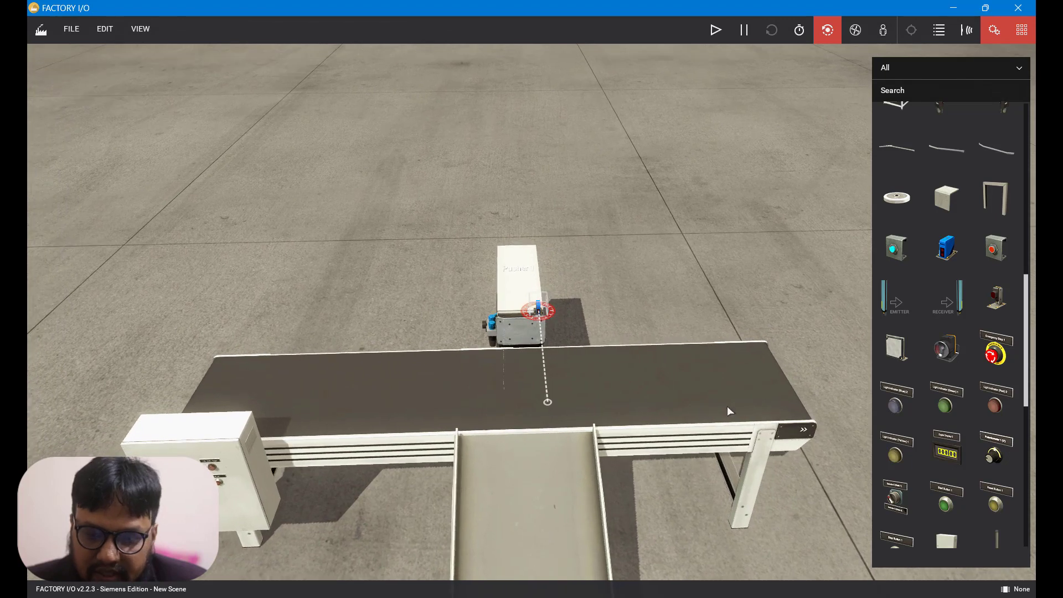
{"action": "scroll", "coordinate": [983, 279], "scroll_direction": "up", "scroll_amount": 1}
{"action": "scroll", "coordinate": [983, 278], "scroll_direction": "up", "scroll_amount": 10}
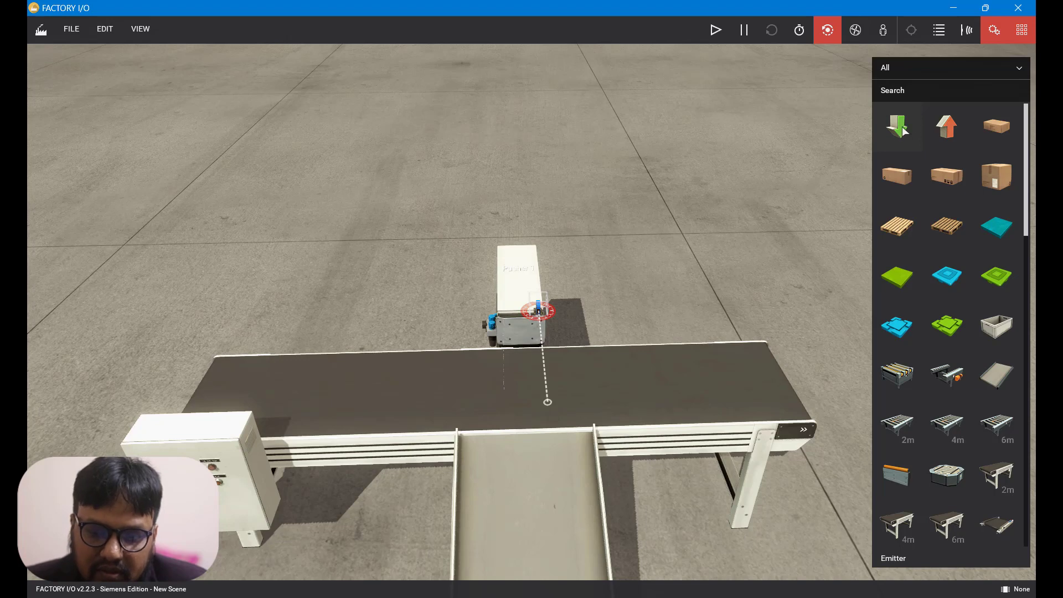
{"action": "left_click_drag", "start_coordinate": [901, 130], "coordinate": [260, 366]}
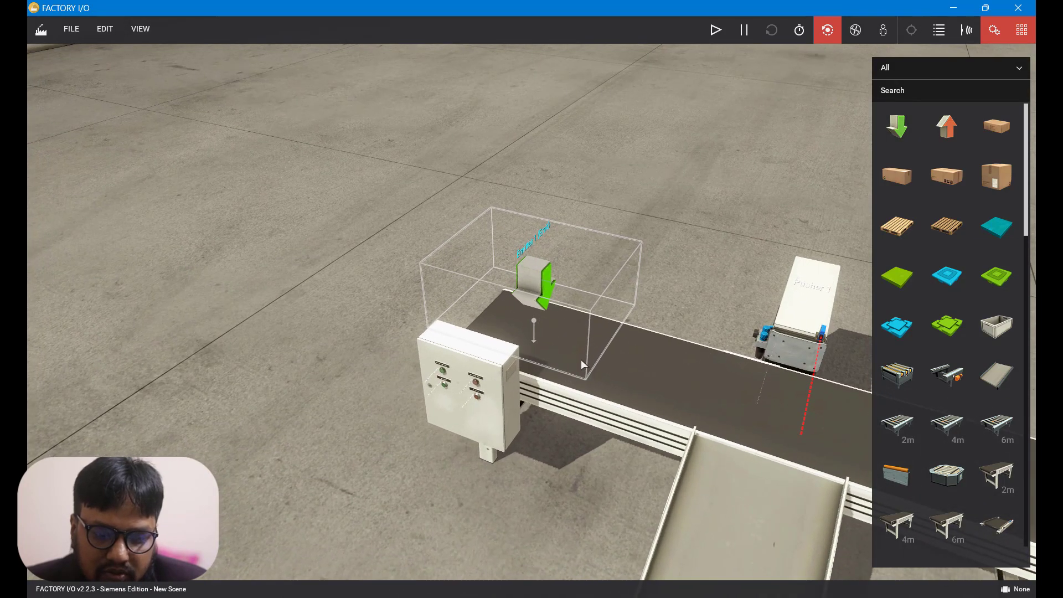
Center the emitter over the belt conveyor and lower it onto the belt surface.
{"action": "right_click_drag", "start_coordinate": [415, 358], "coordinate": [665, 293]}
{"action": "scroll", "coordinate": [524, 302], "scroll_direction": "down", "scroll_amount": 4}
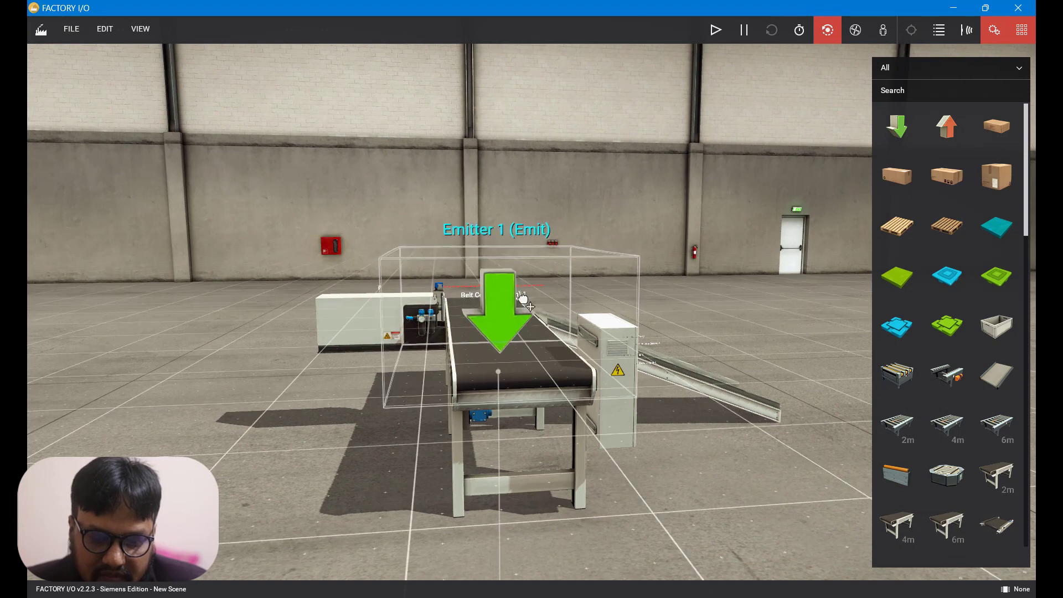
{"action": "scroll", "coordinate": [526, 316], "scroll_direction": "up", "scroll_amount": 4}
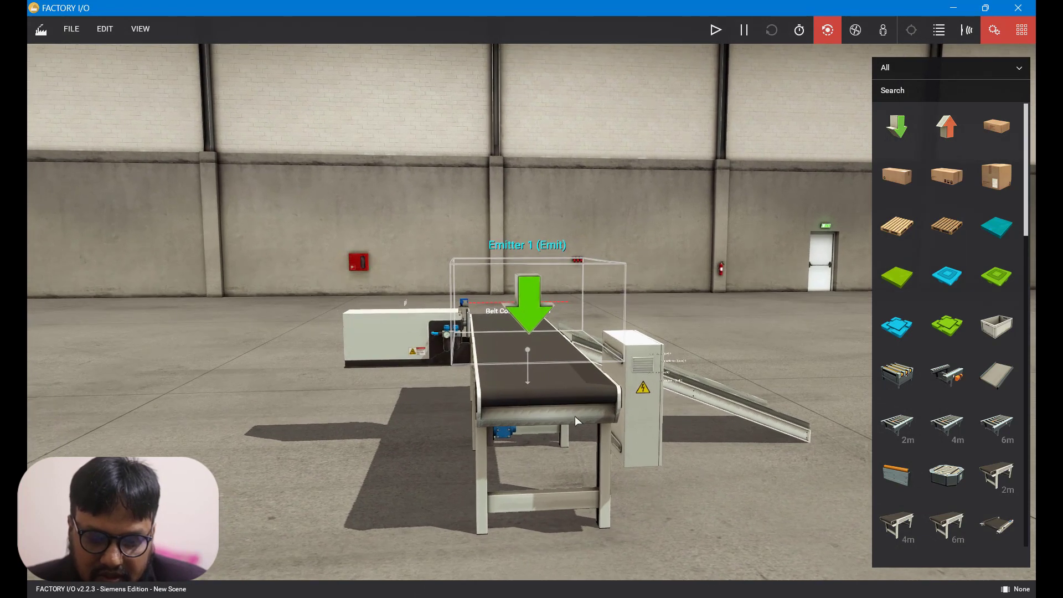
{"action": "right_click_drag", "start_coordinate": [529, 318], "coordinate": [535, 303]}
{"action": "left_click_drag", "start_coordinate": [536, 303], "coordinate": [543, 256]}
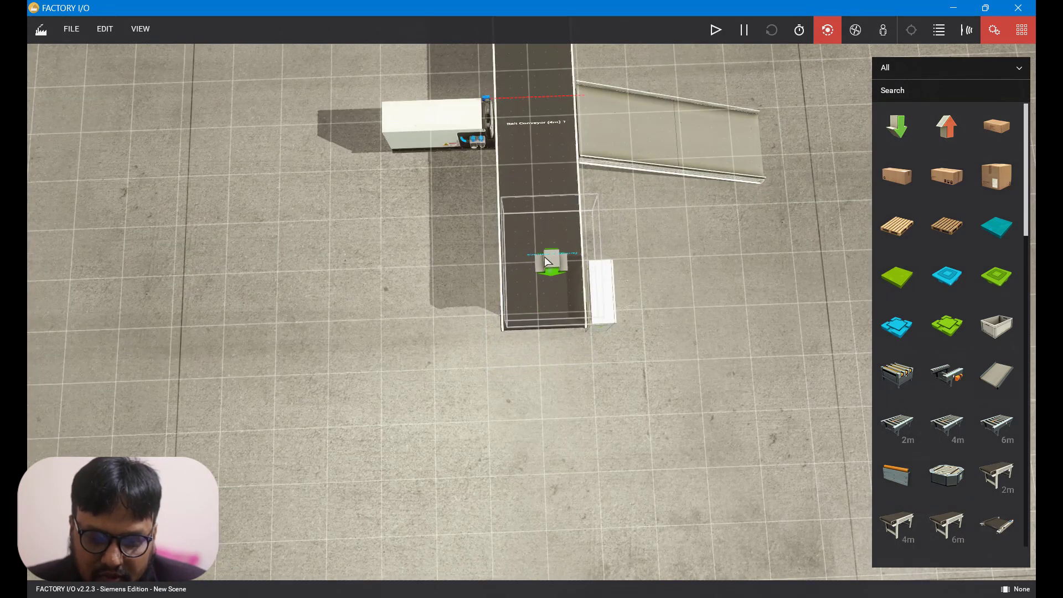
{"action": "right_click_drag", "start_coordinate": [543, 257], "coordinate": [530, 585]}
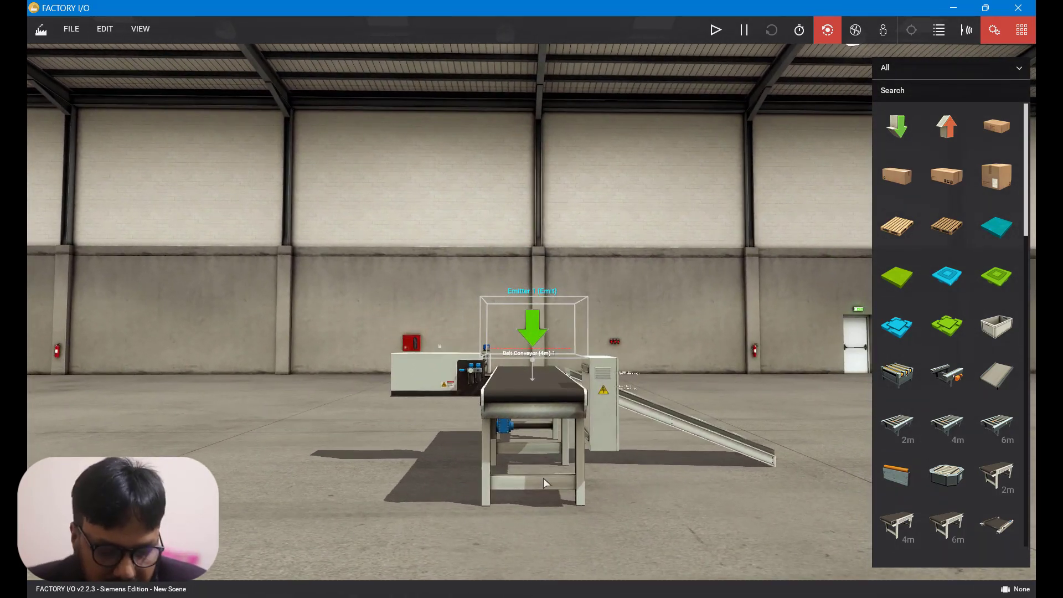
{"action": "left_click_drag", "start_coordinate": [534, 348], "coordinate": [531, 368]}
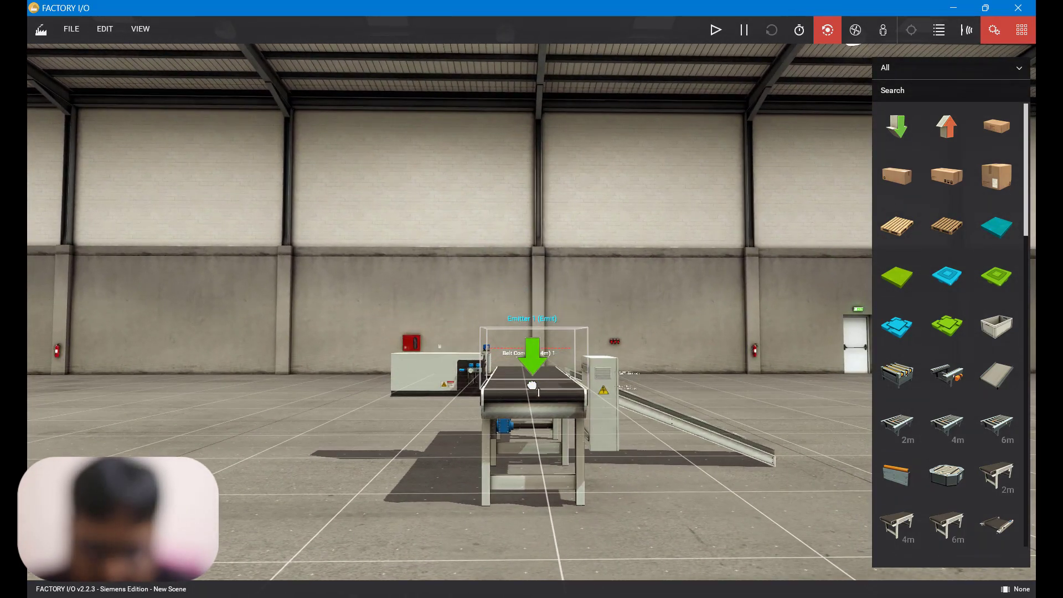
{"action": "scroll", "coordinate": [574, 439], "scroll_direction": "down", "scroll_amount": 5}
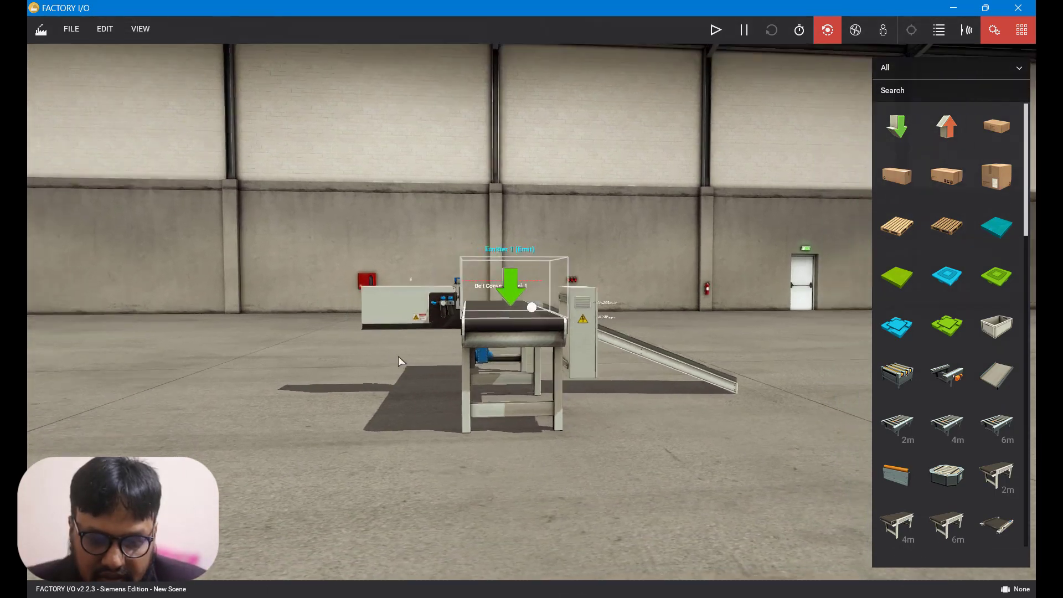
{"action": "right_click_drag", "start_coordinate": [398, 357], "coordinate": [235, 203]}
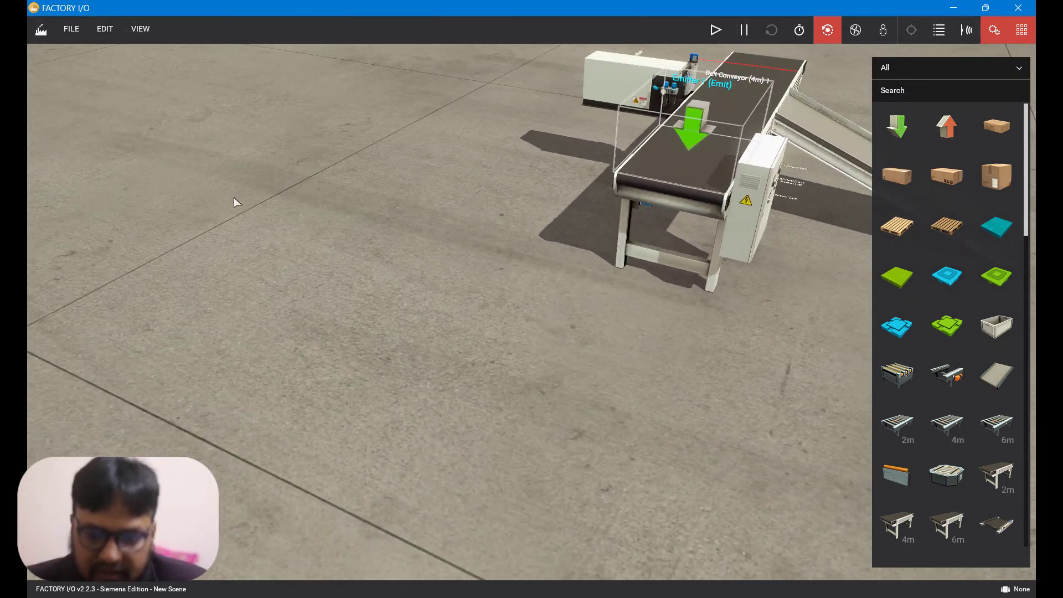
{"action": "right_click_drag", "start_coordinate": [823, 228], "coordinate": [656, 206]}
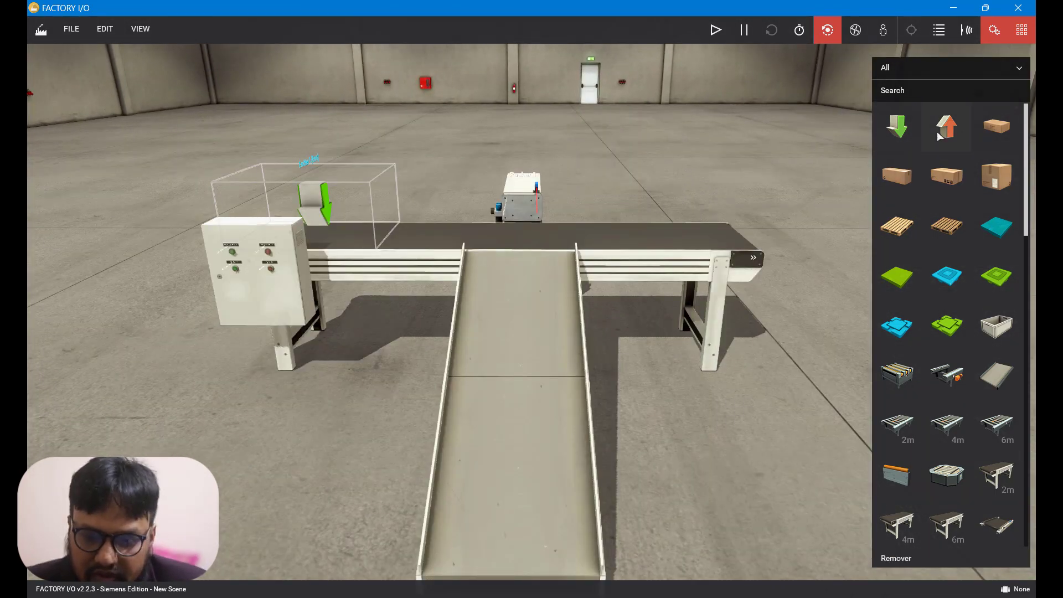
Add a remover at the far end of the belt conveyor and center it on the belt.
{"action": "left_click_drag", "start_coordinate": [945, 128], "coordinate": [709, 226]}
{"action": "left_click_drag", "start_coordinate": [709, 226], "coordinate": [709, 226]}
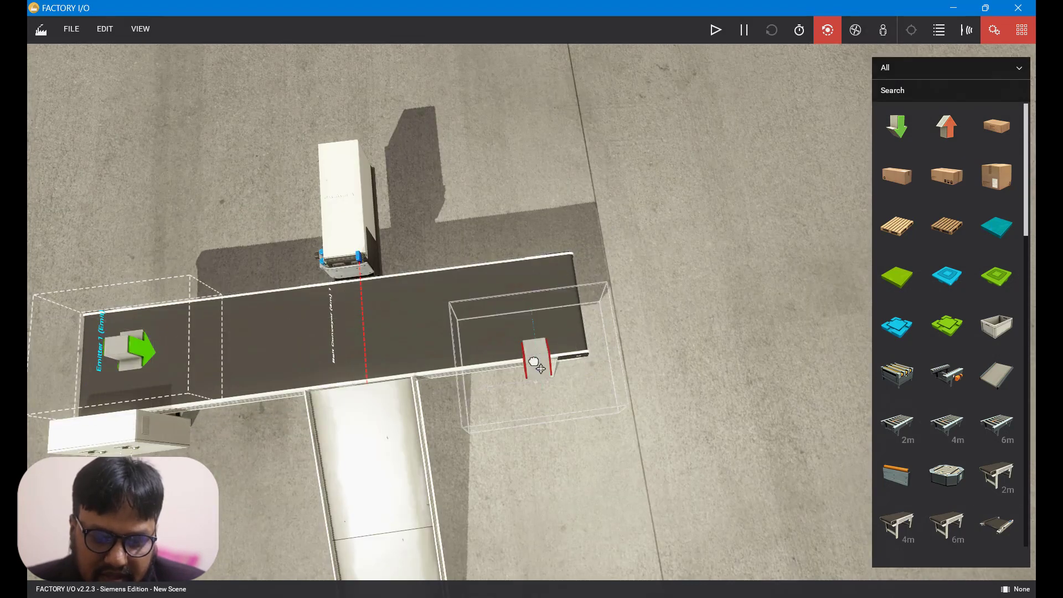
{"action": "left_click_drag", "start_coordinate": [535, 304], "coordinate": [531, 287]}
{"action": "right_click_drag", "start_coordinate": [531, 288], "coordinate": [534, 372]}
{"action": "right_click_drag", "start_coordinate": [629, 453], "coordinate": [220, 502]}
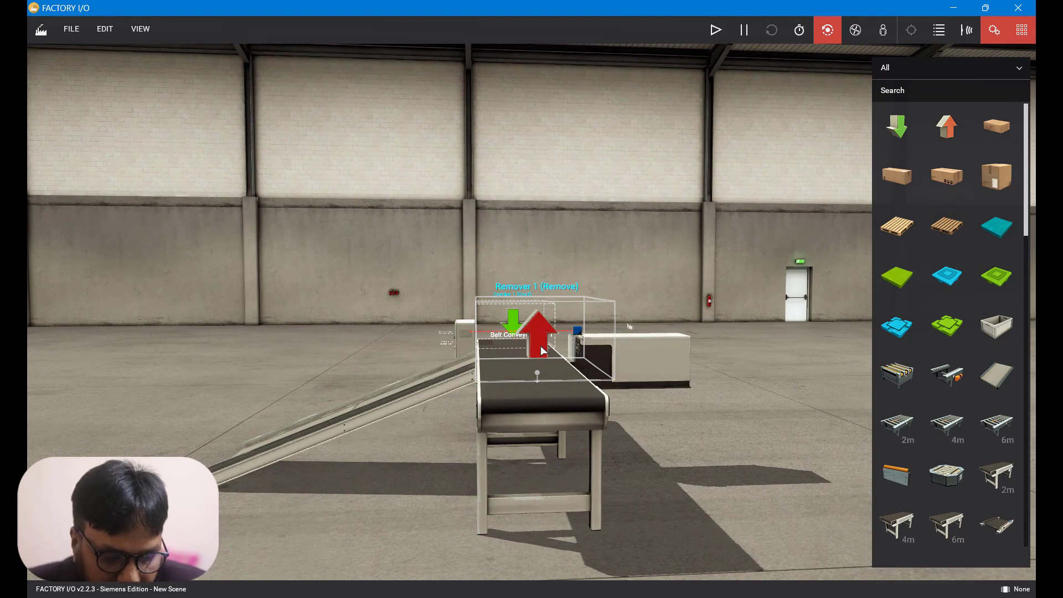
{"action": "left_click_drag", "start_coordinate": [532, 354], "coordinate": [529, 367]}
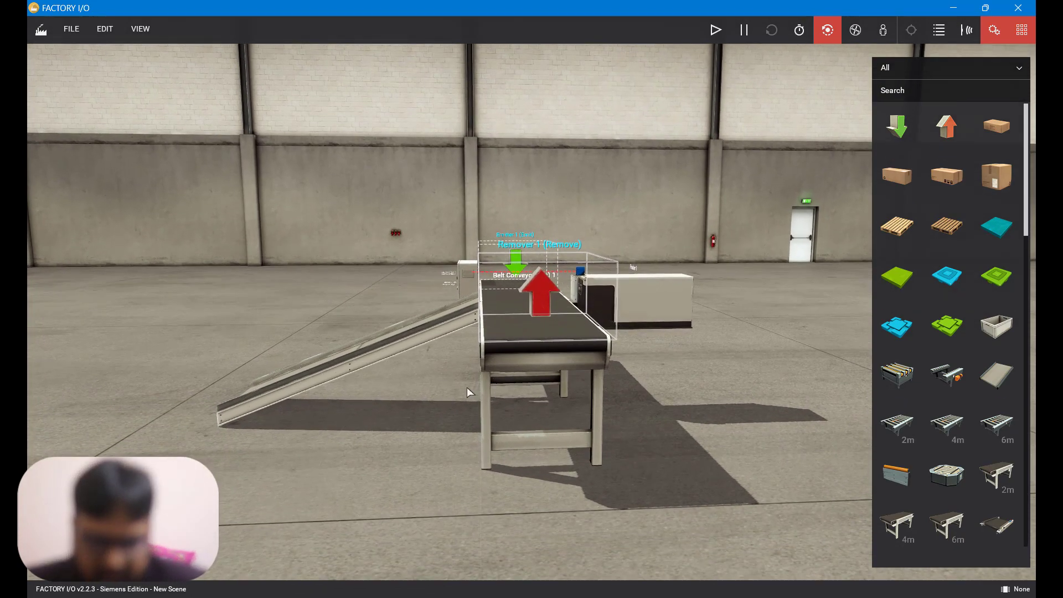
{"action": "right_click_drag", "start_coordinate": [353, 394], "coordinate": [737, 350]}
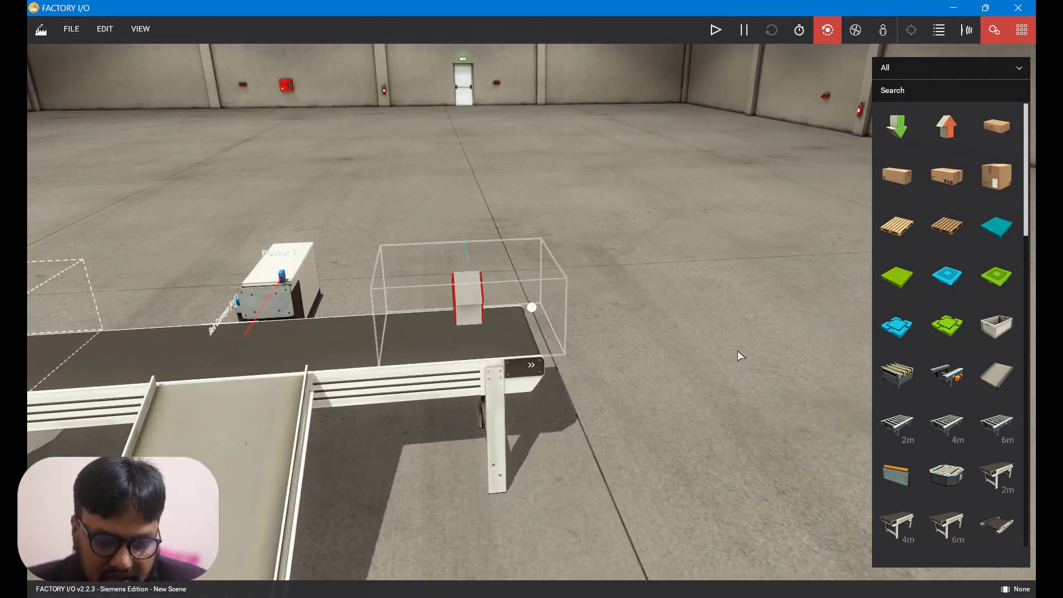
{"action": "scroll", "coordinate": [769, 353], "scroll_direction": "down", "scroll_amount": 3}
{"action": "right_click_drag", "start_coordinate": [552, 515], "coordinate": [560, 595]}
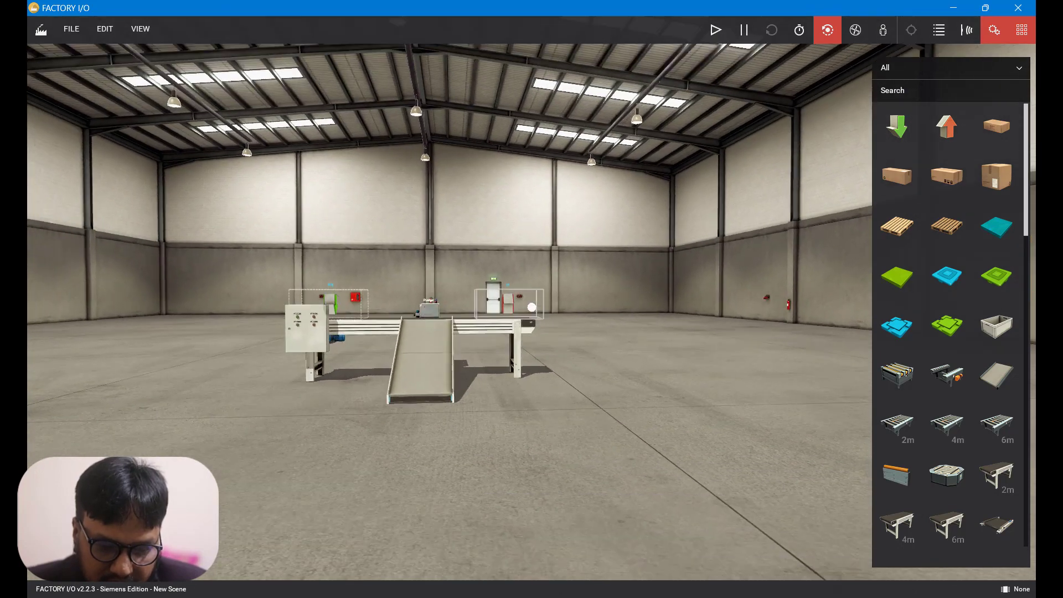
Place a second remover at the lower end of the chute.
{"action": "left_click_drag", "start_coordinate": [946, 126], "coordinate": [408, 378]}
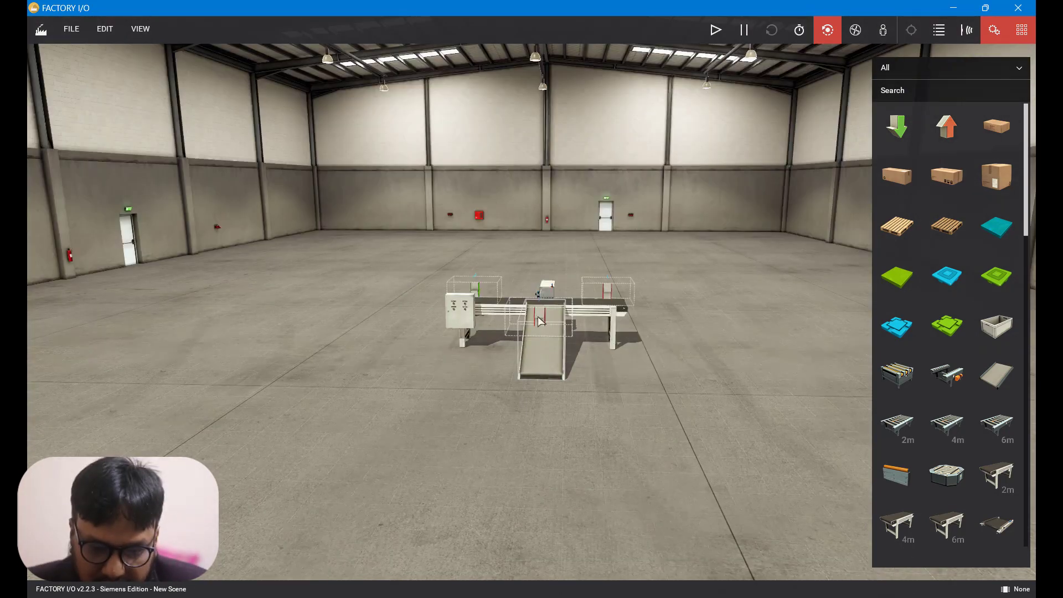
{"action": "left_click_drag", "start_coordinate": [540, 331], "coordinate": [544, 378]}
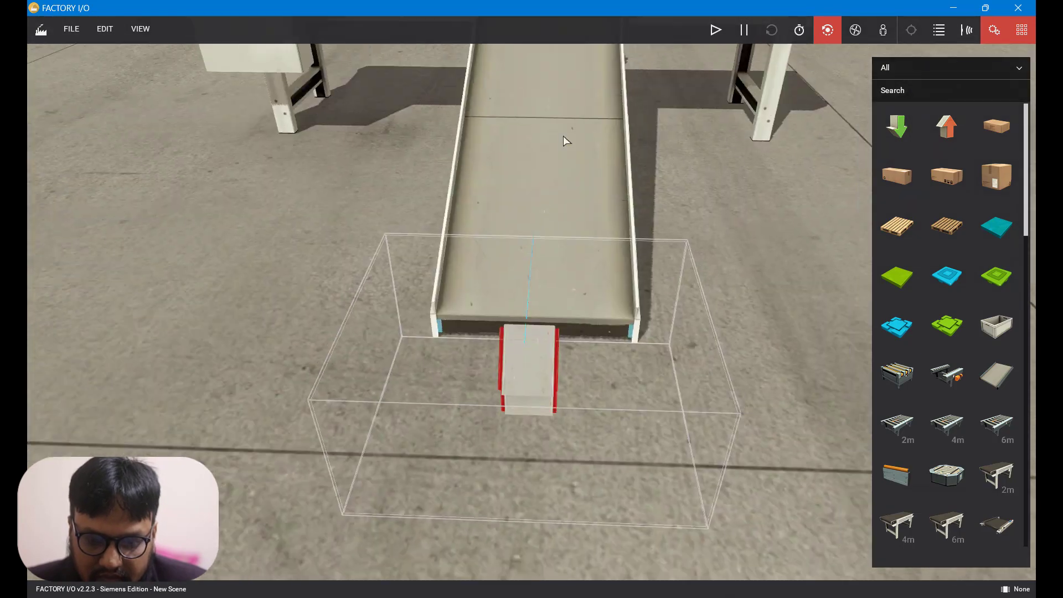
{"action": "scroll", "coordinate": [563, 135], "scroll_direction": "down", "scroll_amount": 4}
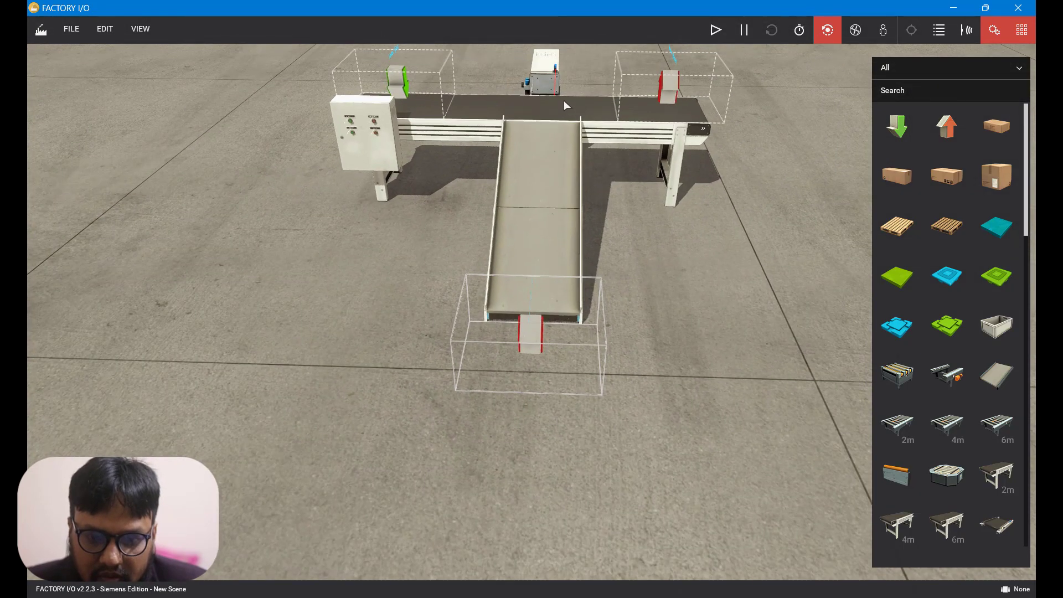
{"action": "scroll", "coordinate": [560, 72], "scroll_direction": "up", "scroll_amount": 4}
{"action": "middle_click_drag", "start_coordinate": [560, 72], "coordinate": [526, 369]}
{"action": "scroll", "coordinate": [528, 365], "scroll_direction": "down", "scroll_amount": 6}
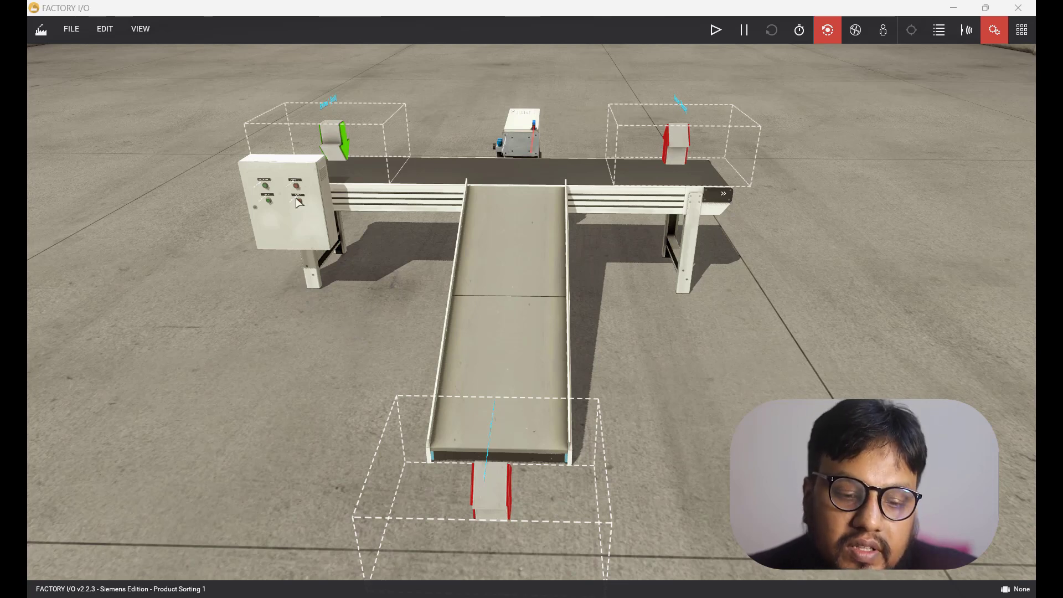
Save the scene as Product Sorting 1, replacing the existing saved scene.
{"action": "left_click", "coordinate": [76, 35]}
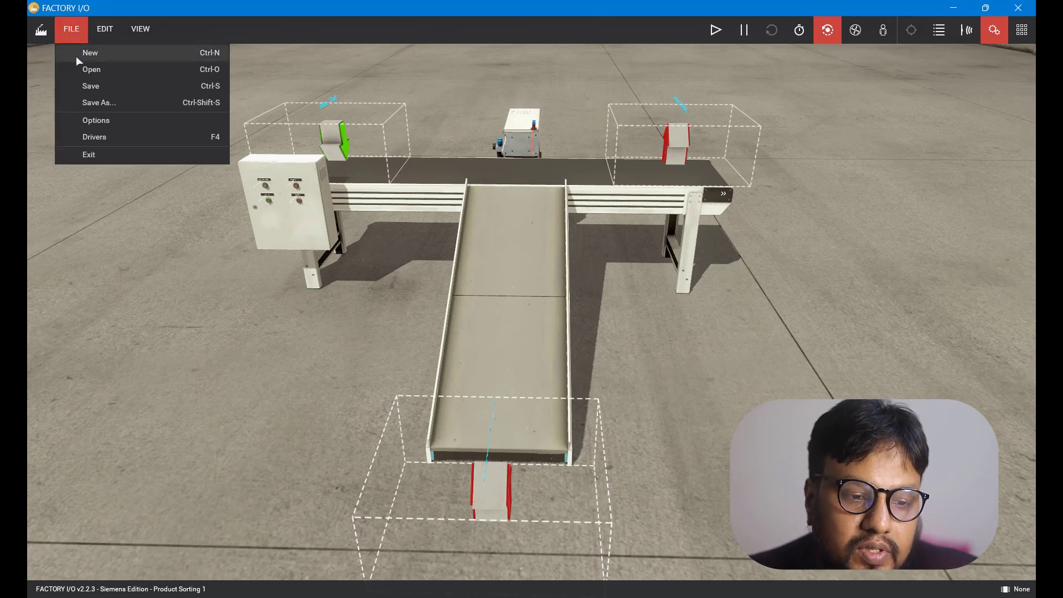
{"action": "left_click", "coordinate": [94, 101]}
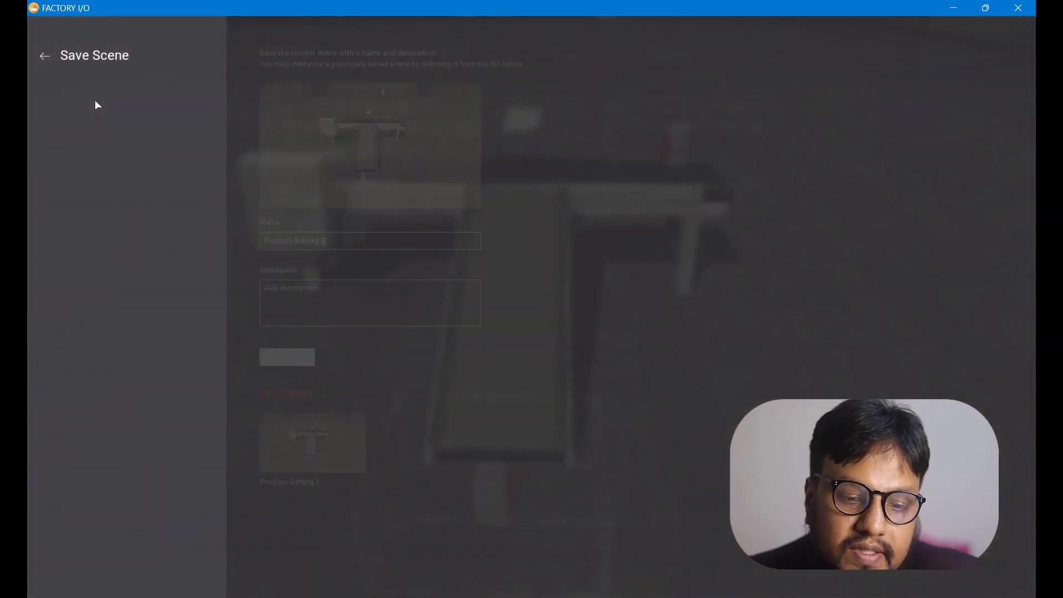
{"action": "left_click", "coordinate": [330, 240]}
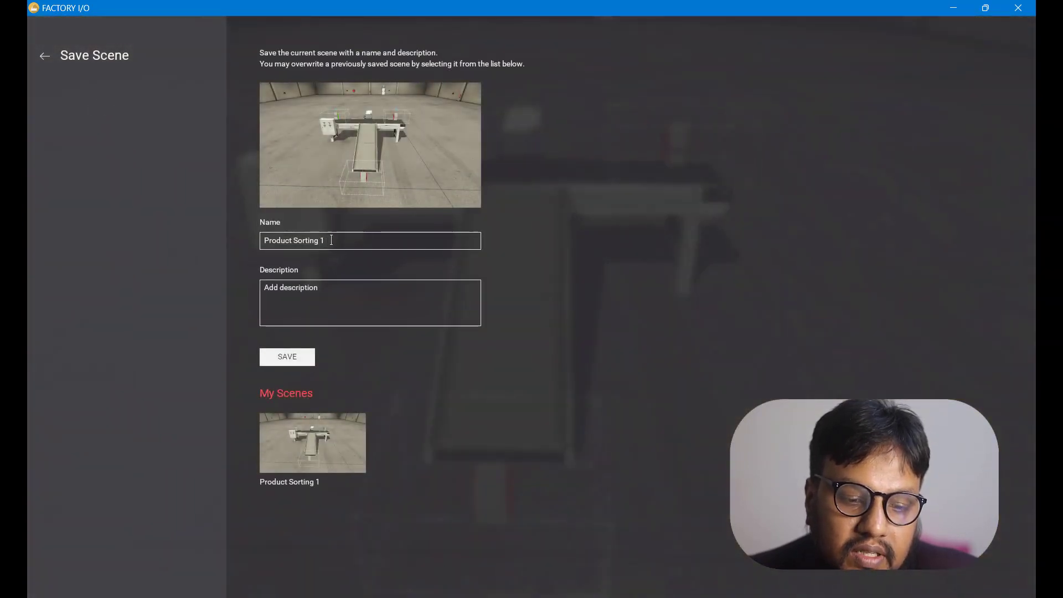
{"action": "left_click", "coordinate": [287, 358]}
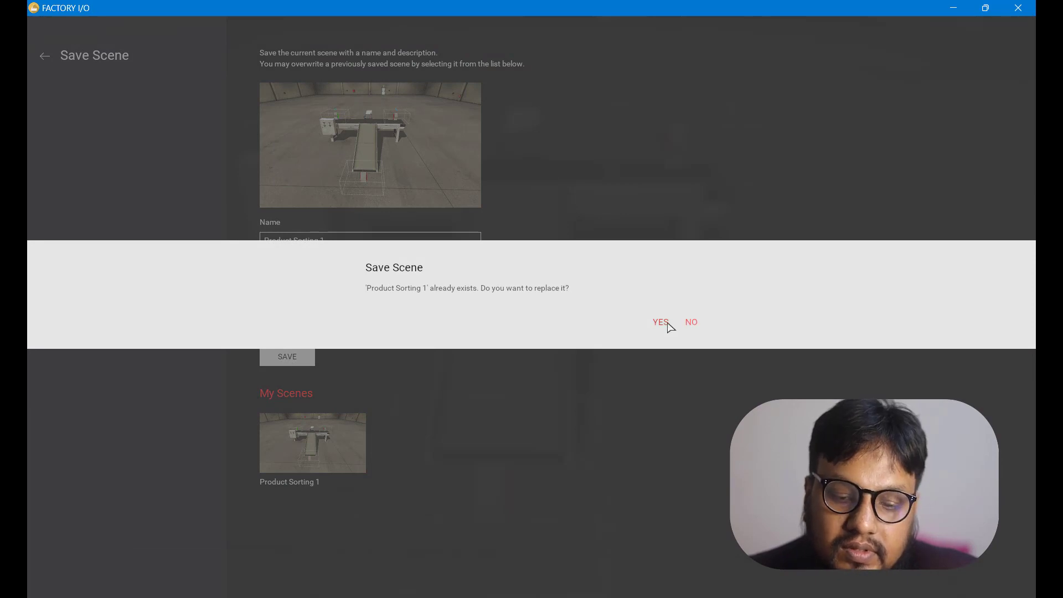
{"action": "left_click", "coordinate": [661, 322]}
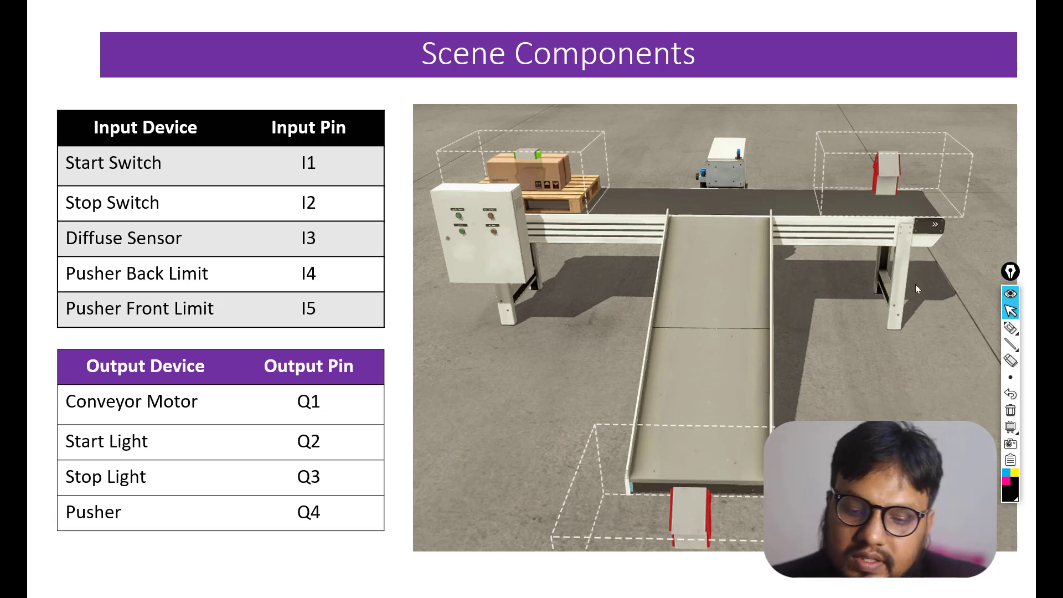
{"action": "left_click", "coordinate": [1009, 328]}
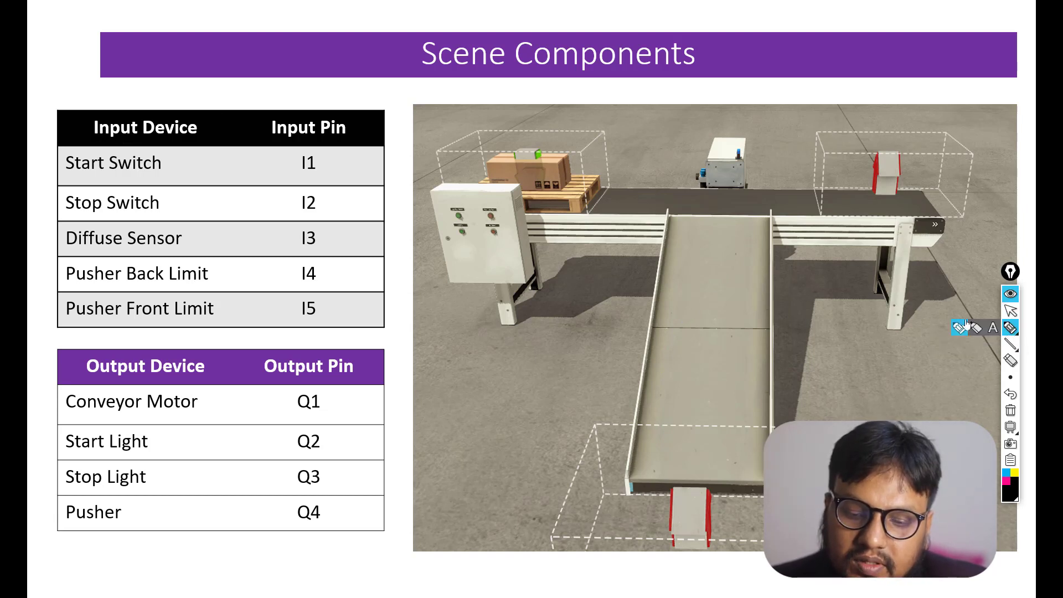
{"action": "mouse_move", "coordinate": [48, 162]}
{"action": "left_mouse_down"}
{"action": "mouse_move", "coordinate": [58, 175]}
{"action": "mouse_move", "coordinate": [80, 151]}
{"action": "left_mouse_up"}
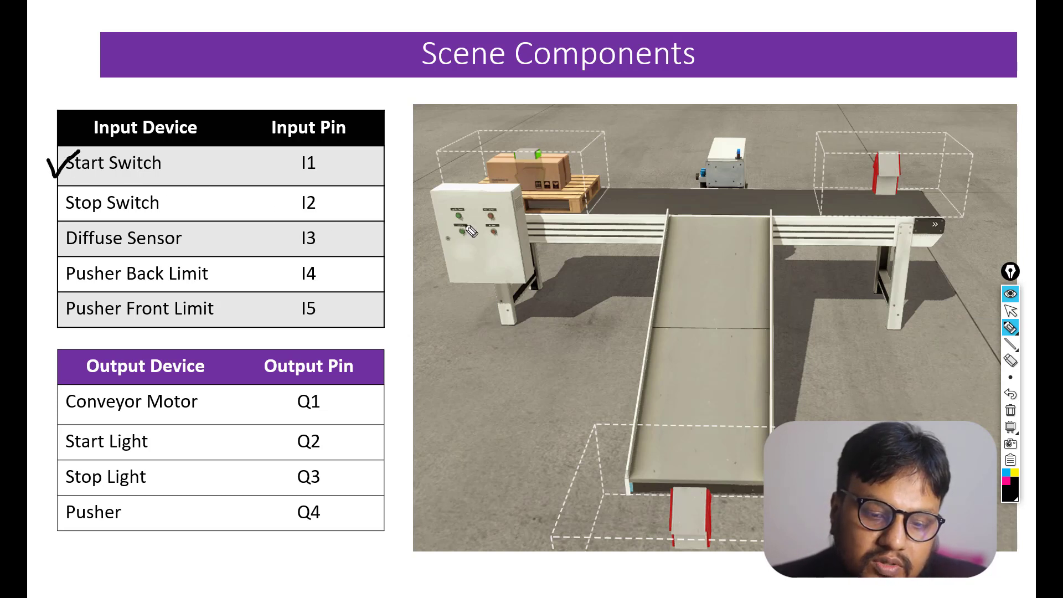
{"action": "mouse_move", "coordinate": [460, 226]}
{"action": "left_mouse_down"}
{"action": "mouse_move", "coordinate": [458, 239]}
{"action": "mouse_move", "coordinate": [468, 227]}
{"action": "left_mouse_up"}
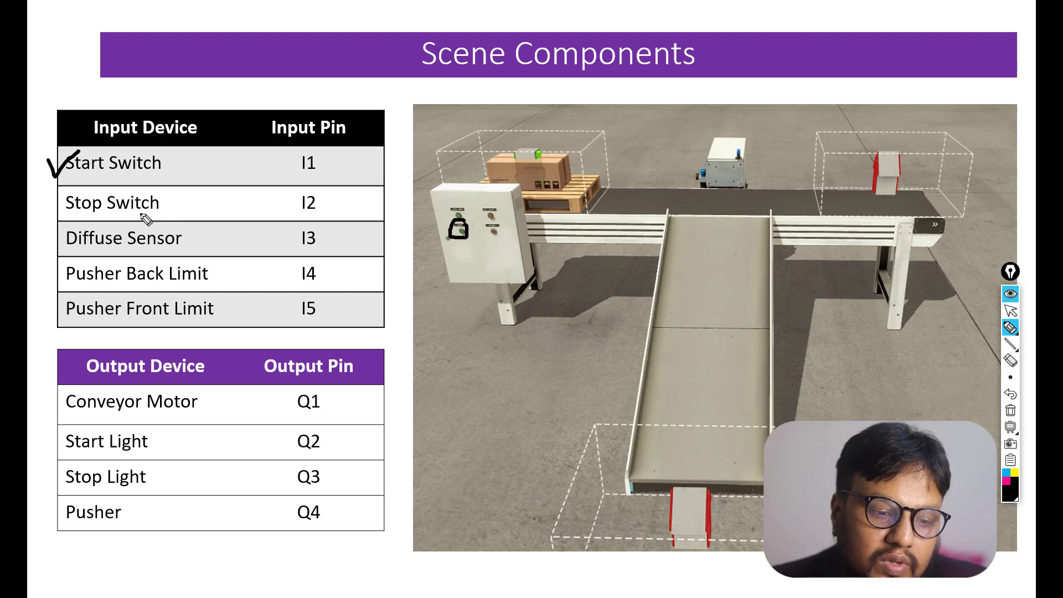
{"action": "left_click_drag", "start_coordinate": [37, 192], "coordinate": [74, 176]}
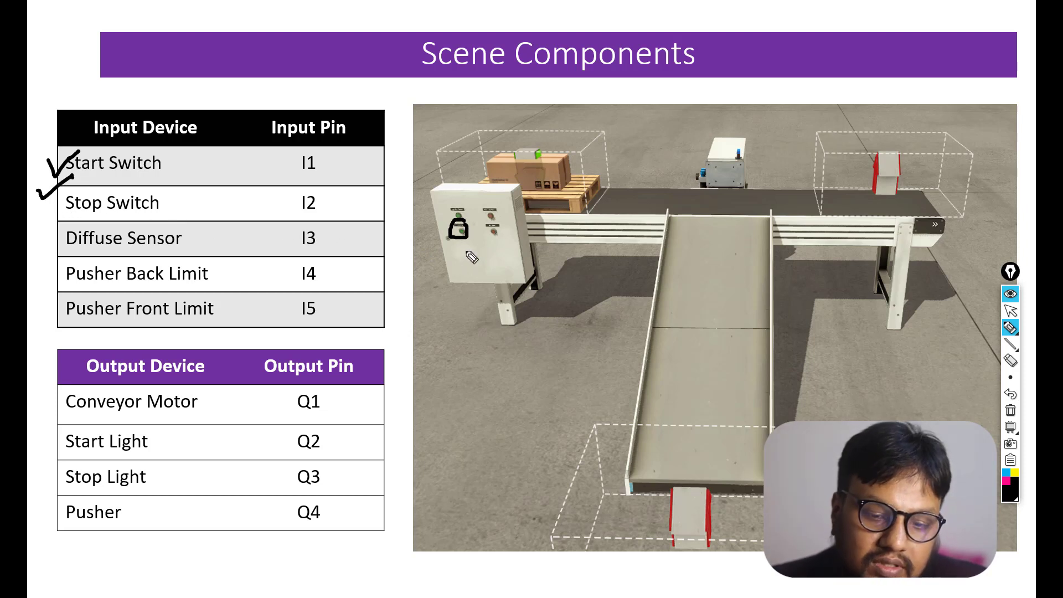
{"action": "mouse_move", "coordinate": [505, 228]}
{"action": "left_mouse_down"}
{"action": "mouse_move", "coordinate": [485, 231]}
{"action": "mouse_move", "coordinate": [501, 240]}
{"action": "mouse_move", "coordinate": [507, 228]}
{"action": "left_mouse_up"}
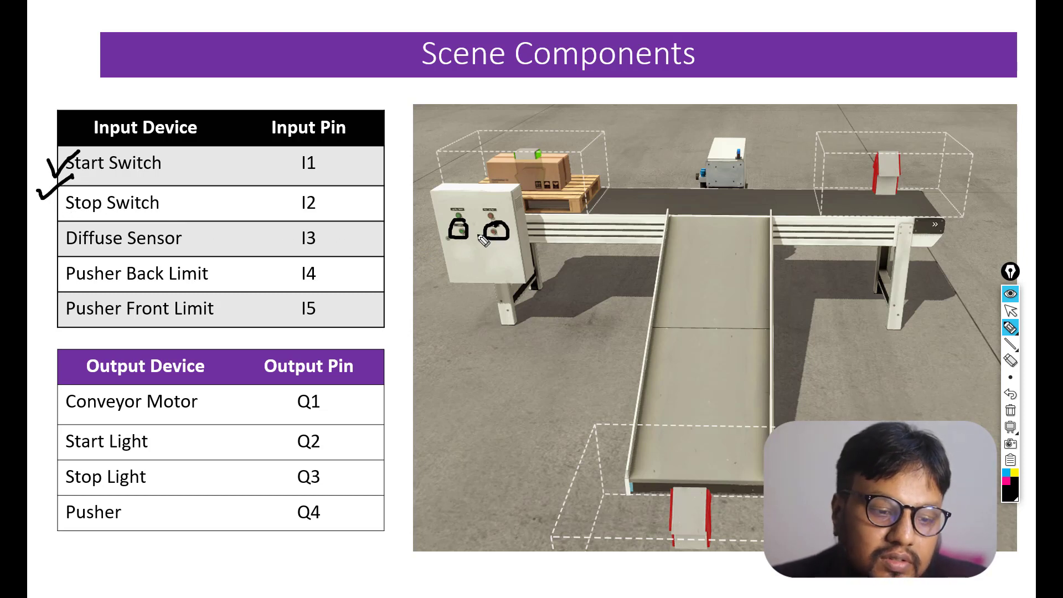
{"action": "left_click_drag", "start_coordinate": [49, 231], "coordinate": [81, 217]}
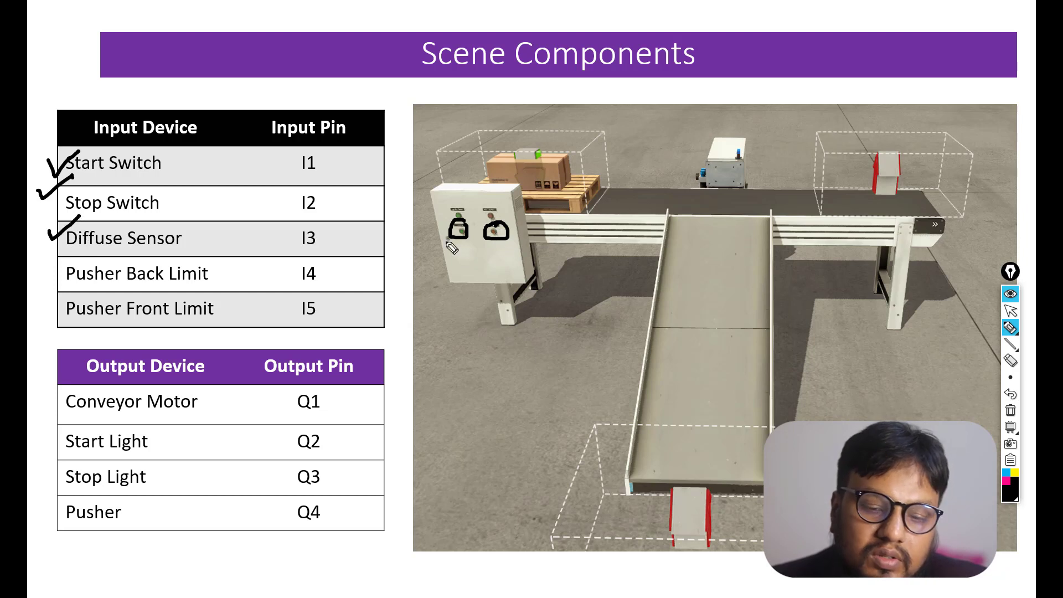